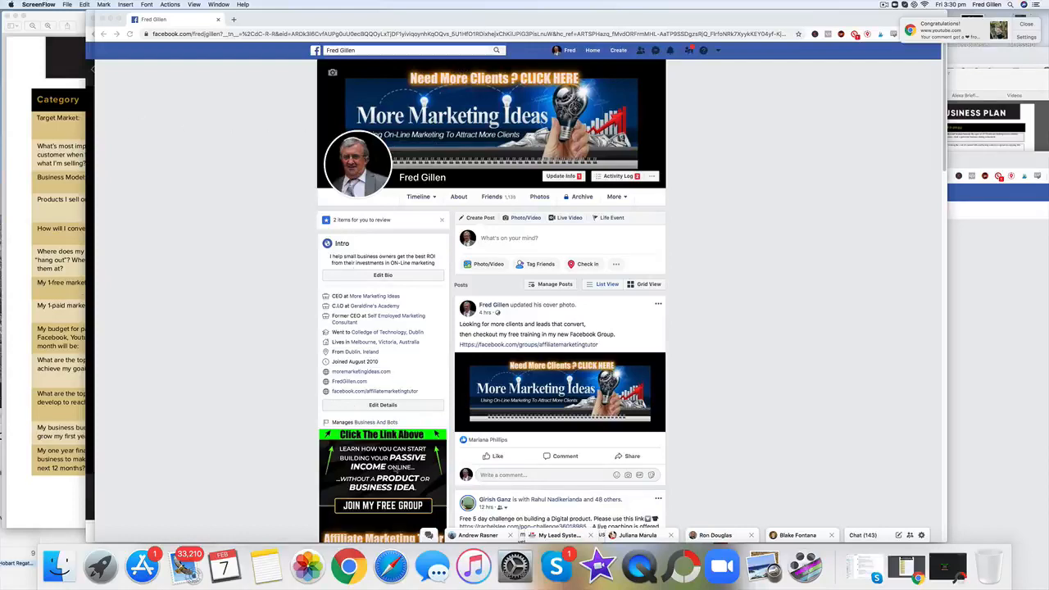
Step: Look over the profile's intro and featured image, and open the cover photo with its description
scroll(391, 476, down, 2)
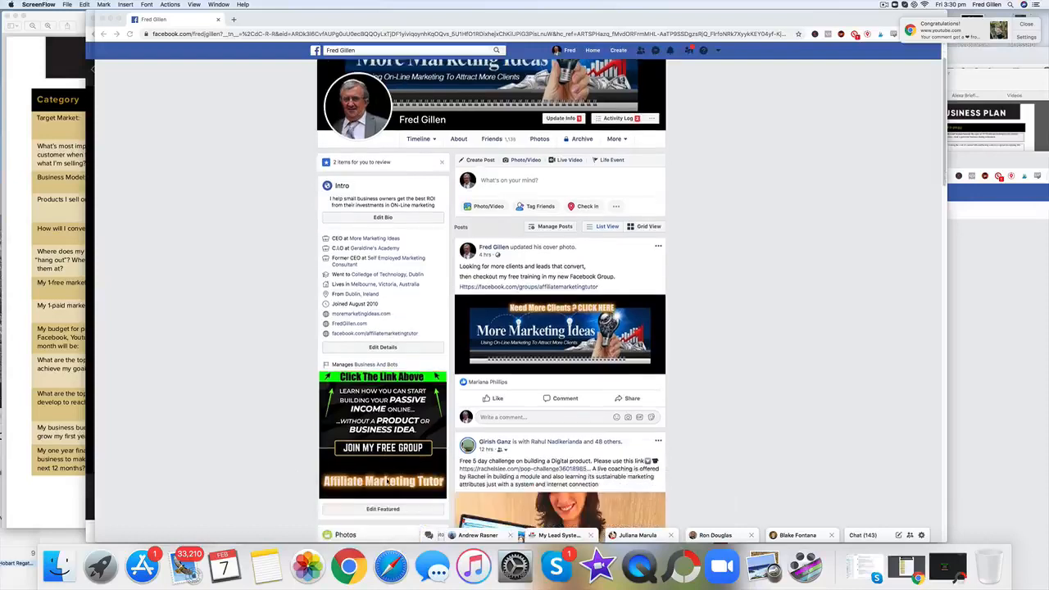
scroll(387, 482, down, 1)
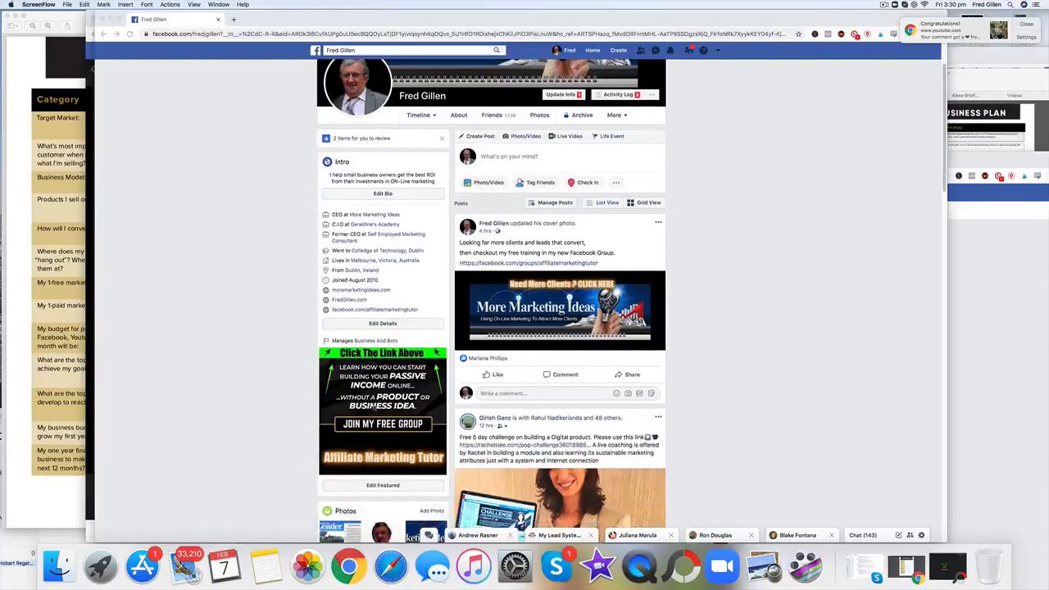
scroll(375, 407, up, 3)
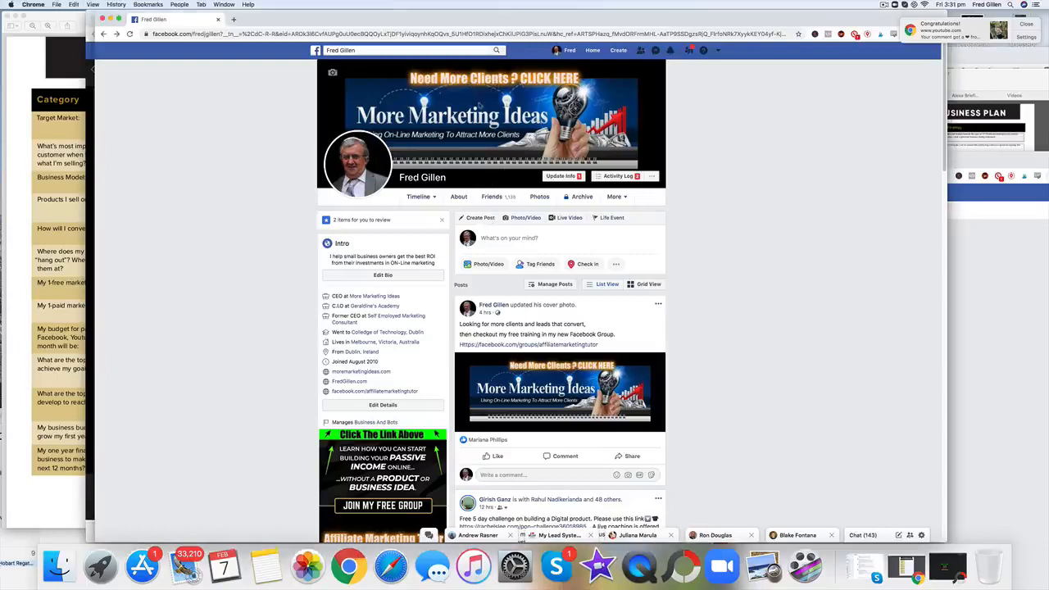
click(480, 105)
click(480, 105)
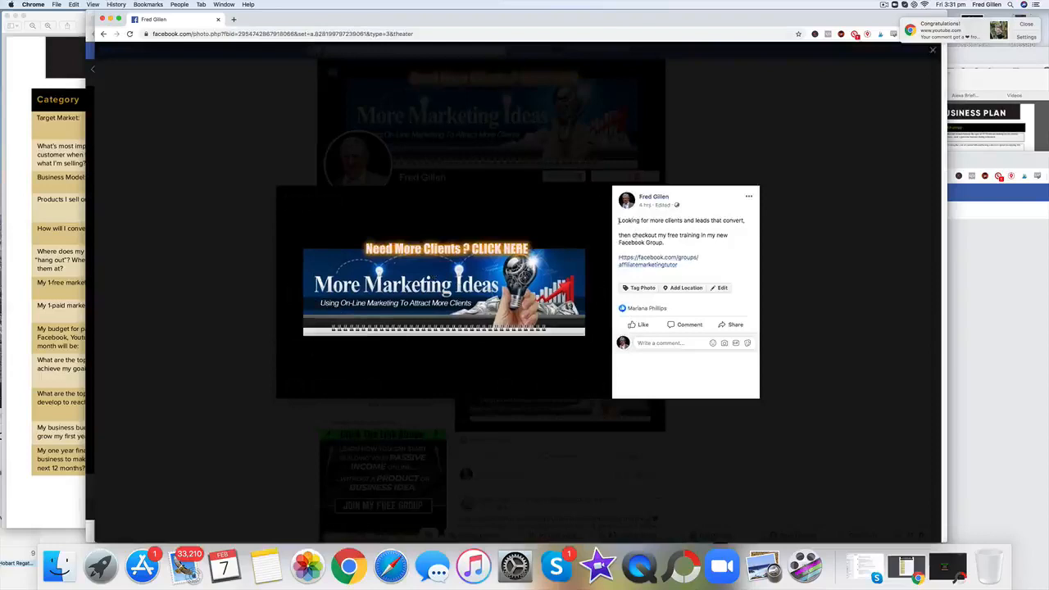
Step: Edit the cover photo's description so its first line ends with "leads that convert ?", and save it
drag(619, 220, 691, 267)
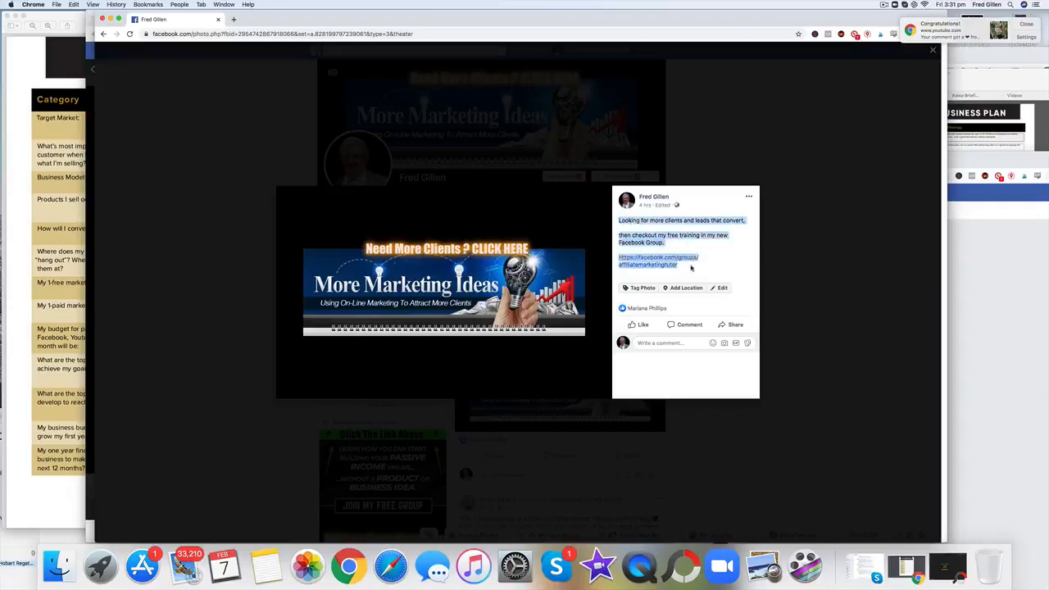
click(715, 268)
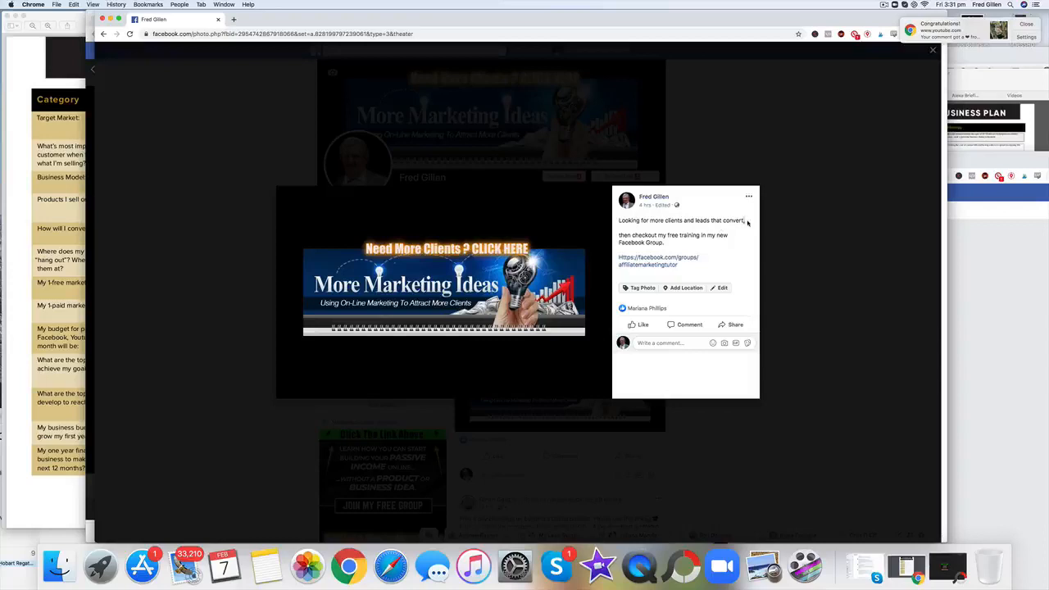
click(722, 289)
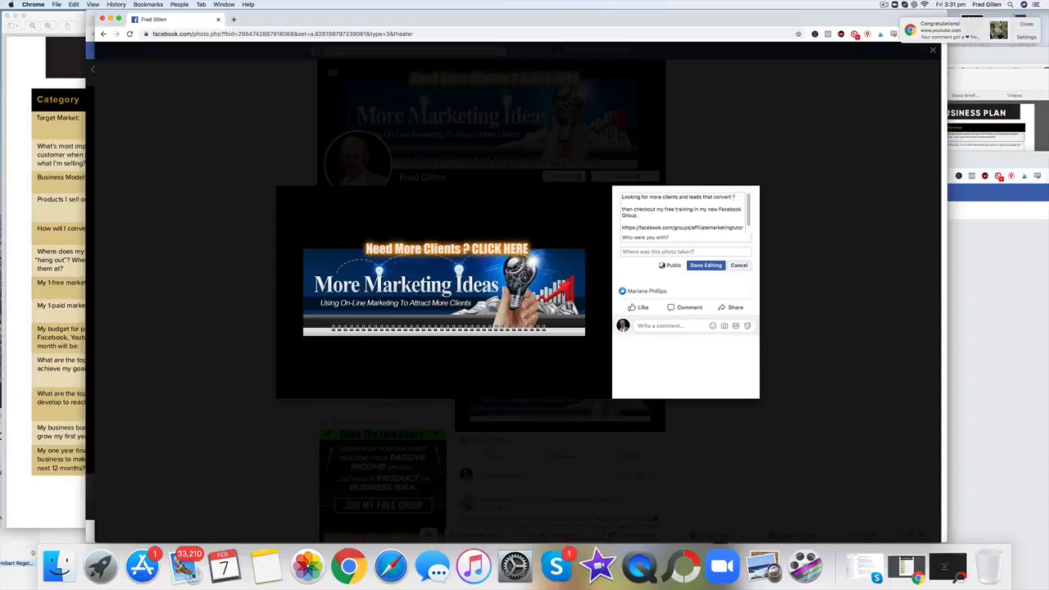
click(705, 265)
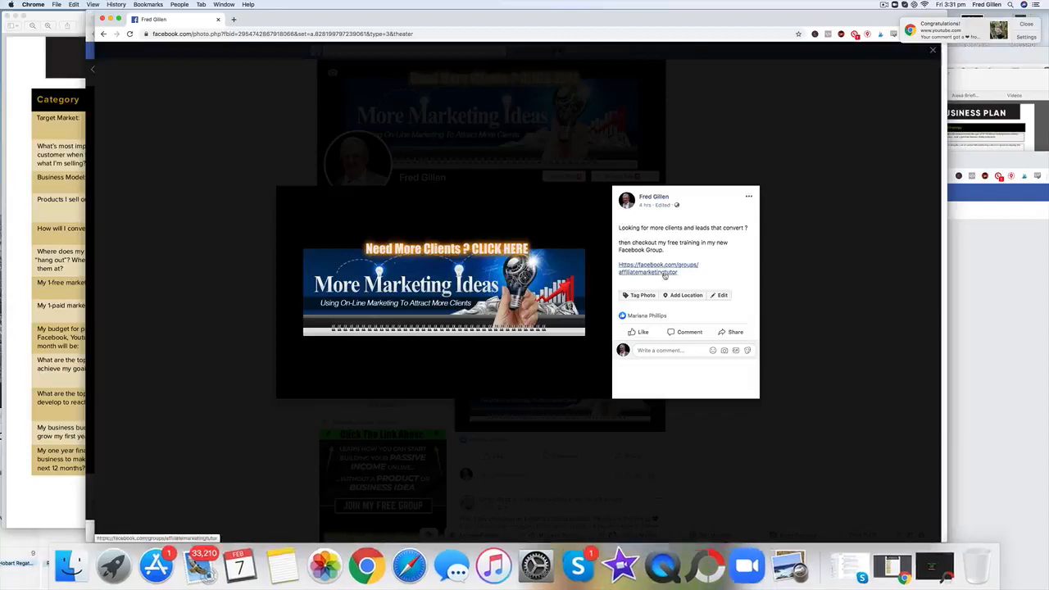
Step: Visit the Affiliate Marketing Tutor group through the link in the cover photo's description, and return to the profile
click(665, 272)
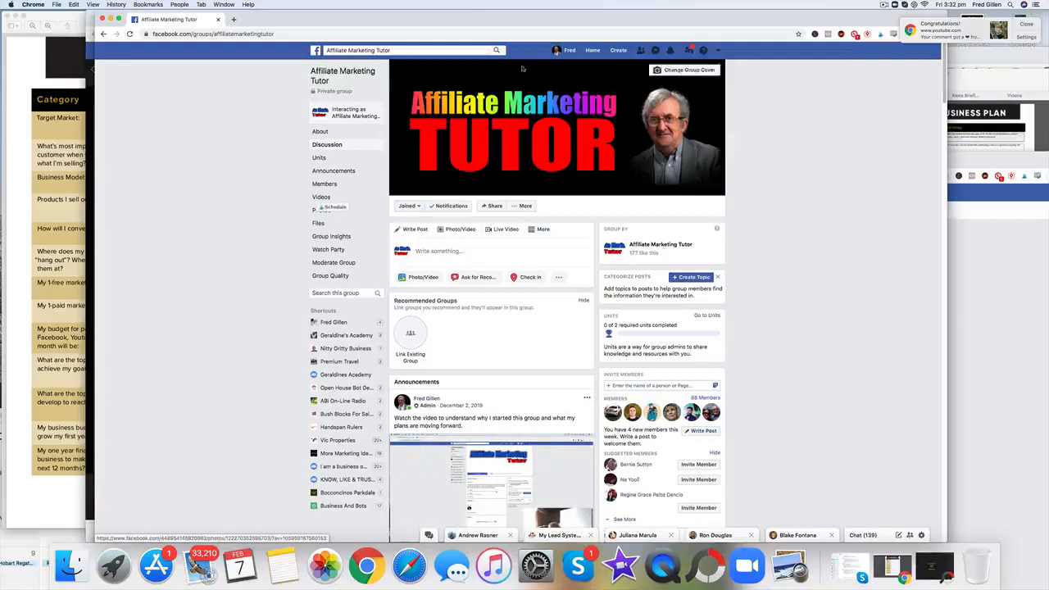
click(574, 51)
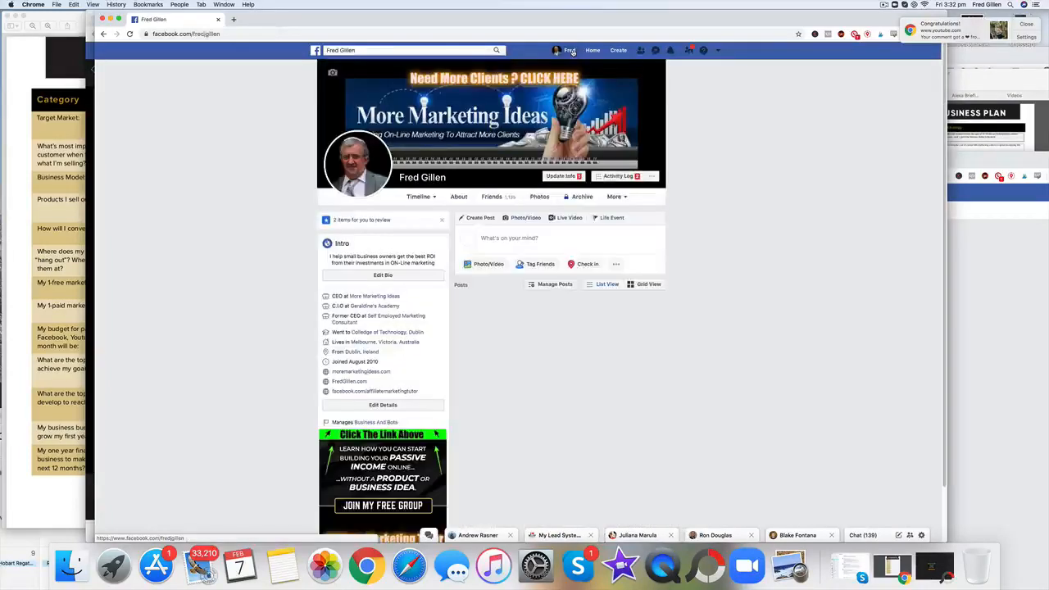
Step: Check the Affiliate Marketing Tutor page linked in the profile's intro, and return to view the featured image
scroll(260, 152, down, 1)
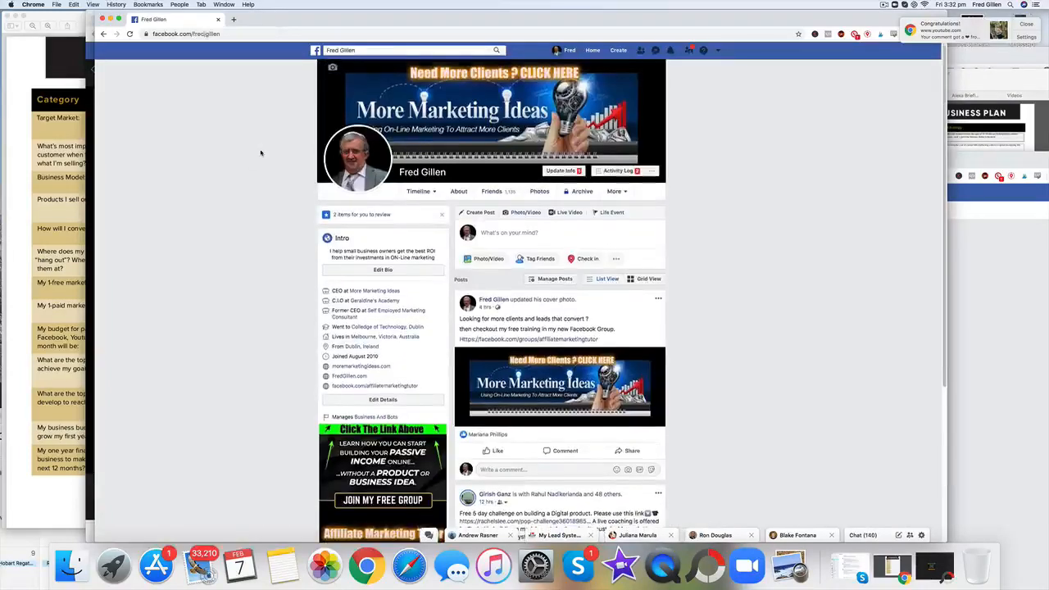
scroll(261, 152, down, 5)
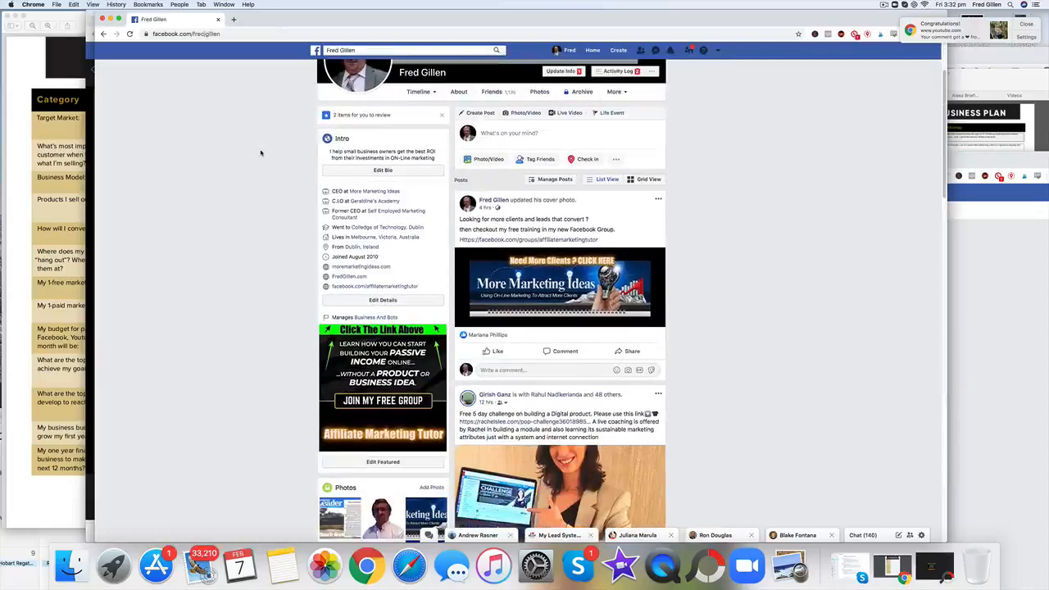
scroll(261, 153, down, 1)
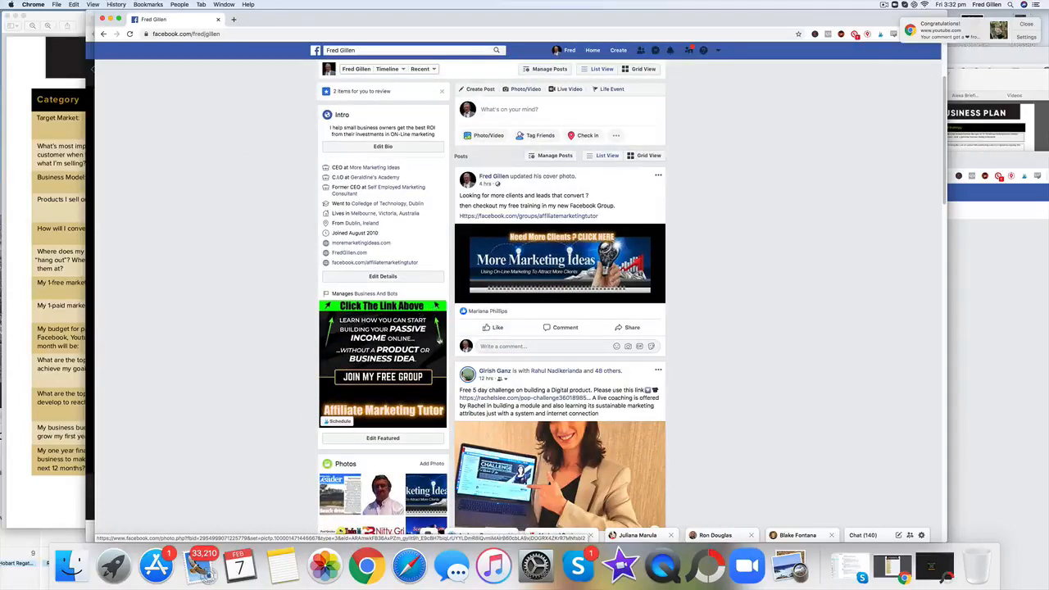
click(383, 265)
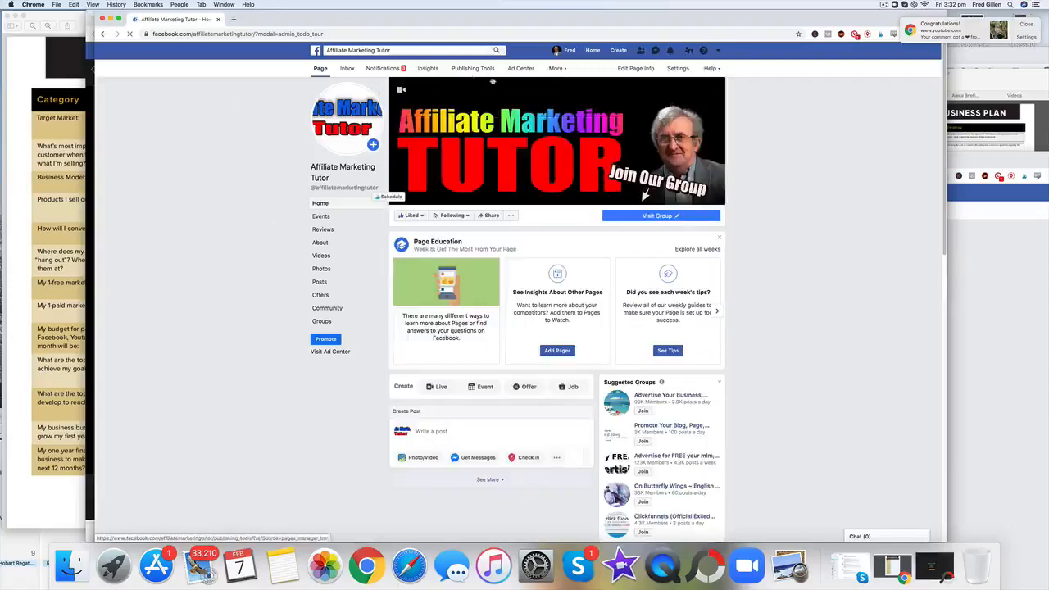
mouse_move(658, 219)
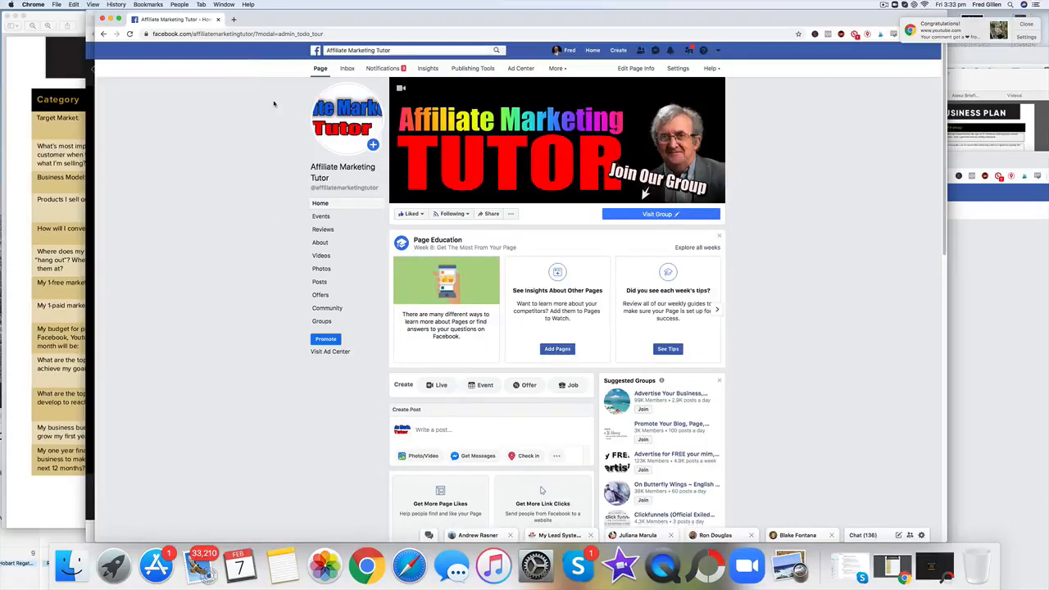
click(570, 51)
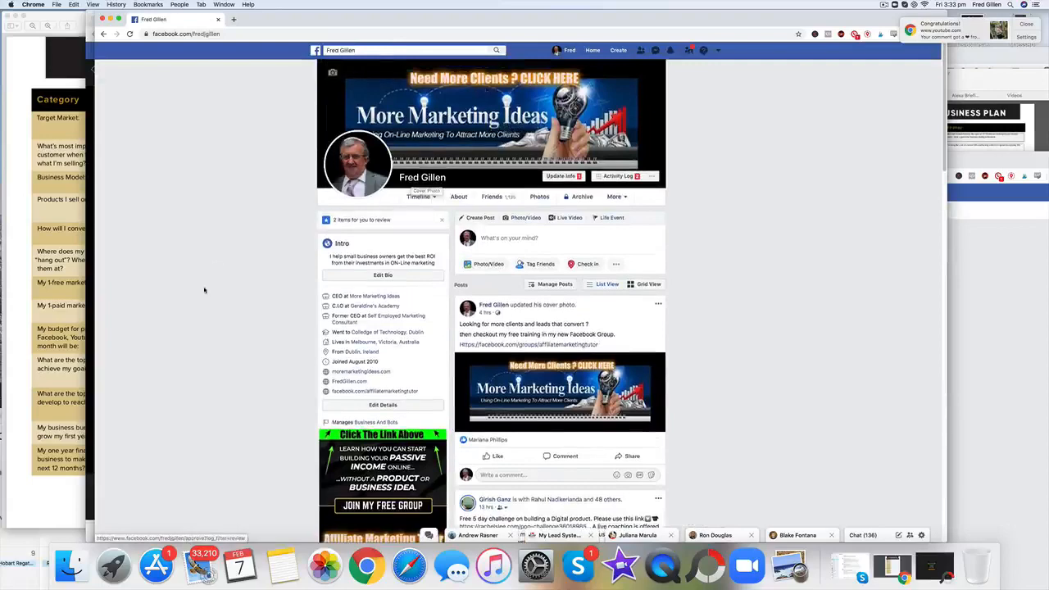
scroll(215, 295, down, 3)
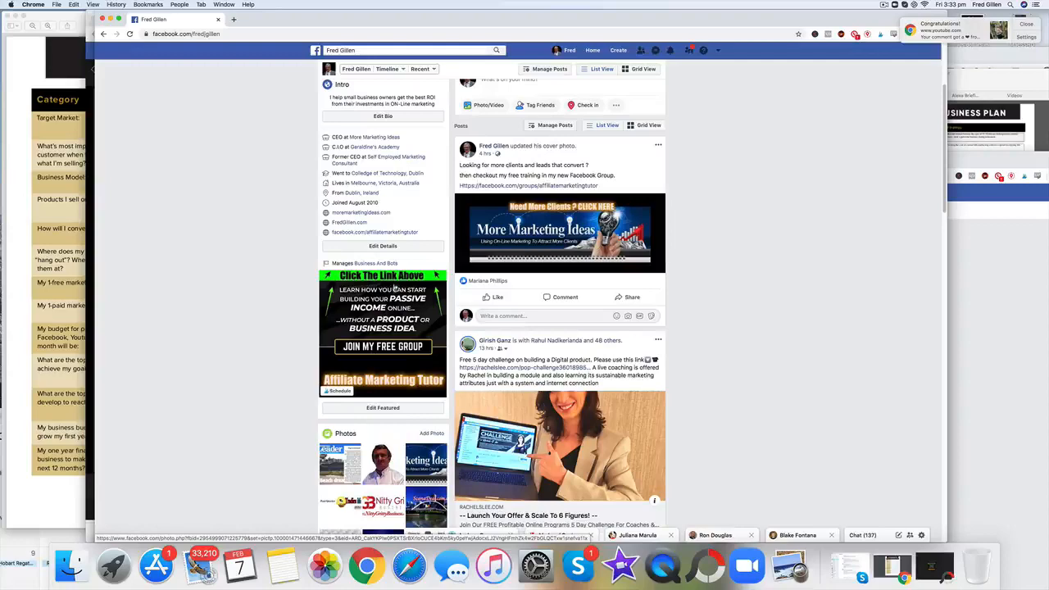
scroll(402, 289, up, 5)
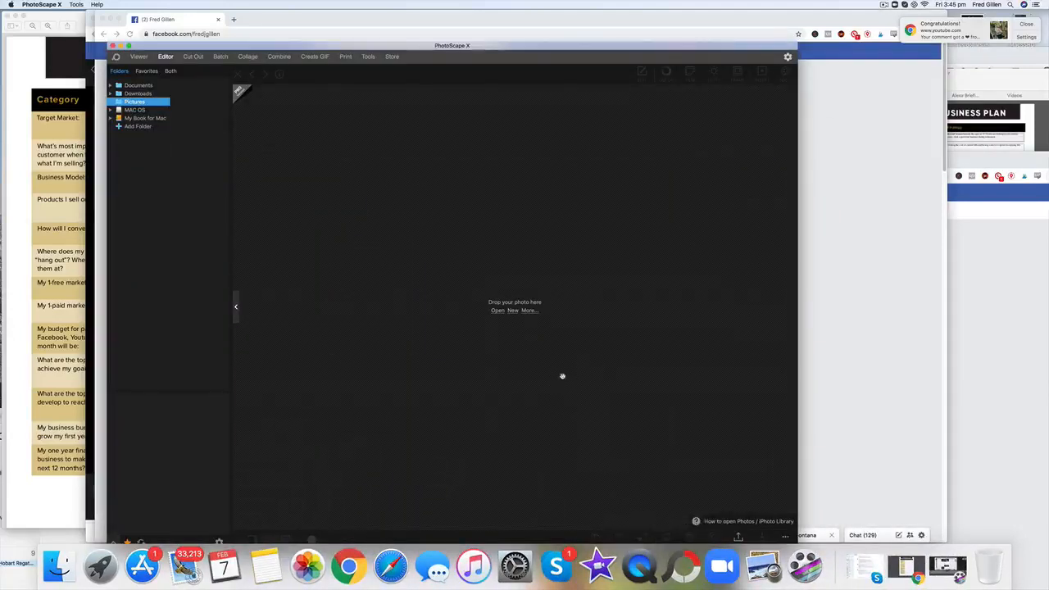
Step: In PhotoScape X, create a new 820 × 312 px image with a black background
click(512, 310)
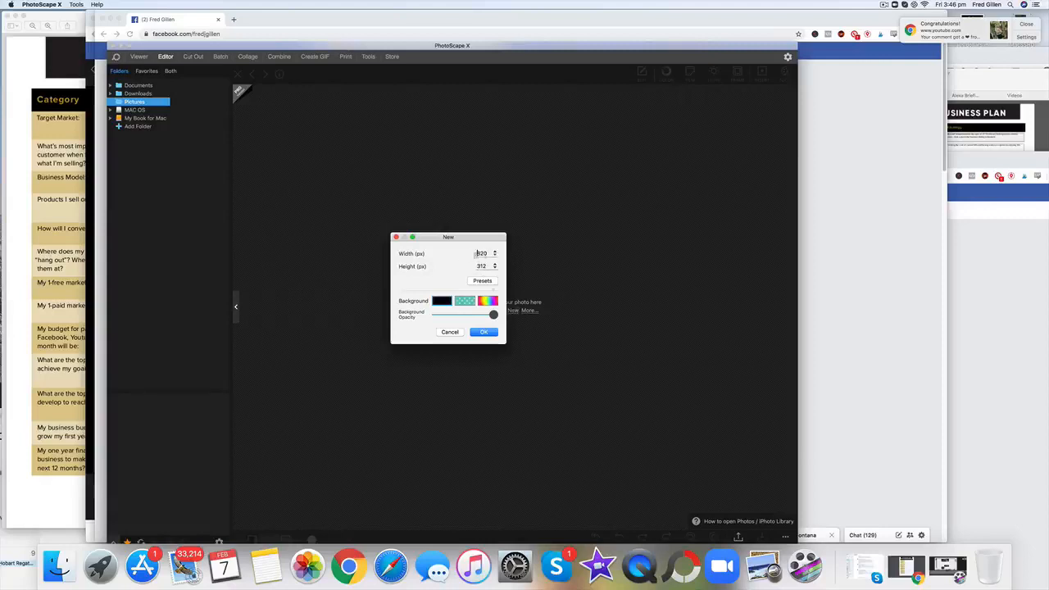
click(443, 301)
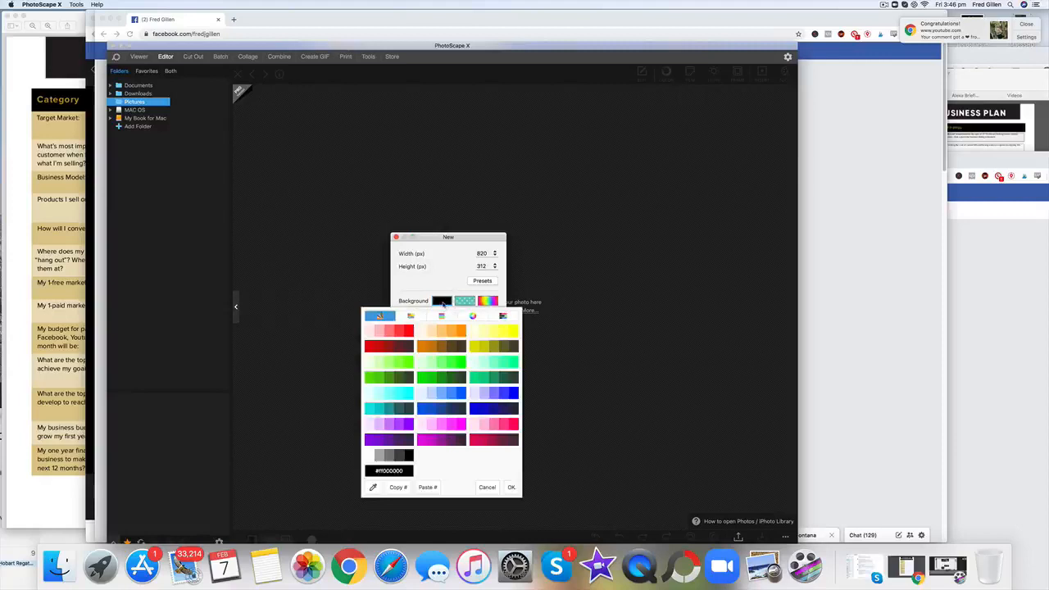
click(443, 303)
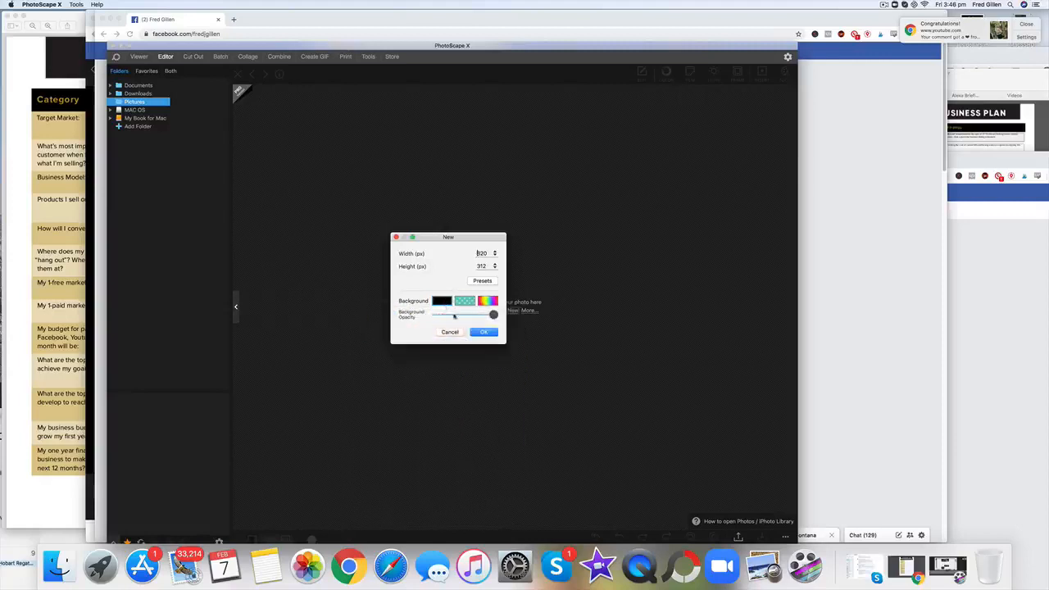
click(485, 332)
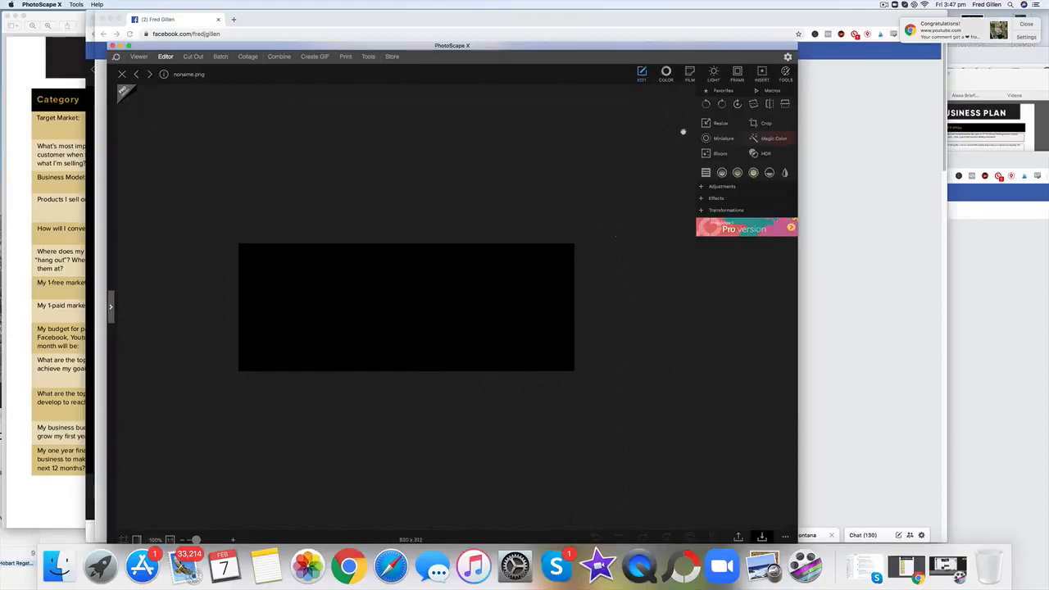
Step: Insert the picture MMI Header.jpg from the Images folder onto the black canvas
click(762, 73)
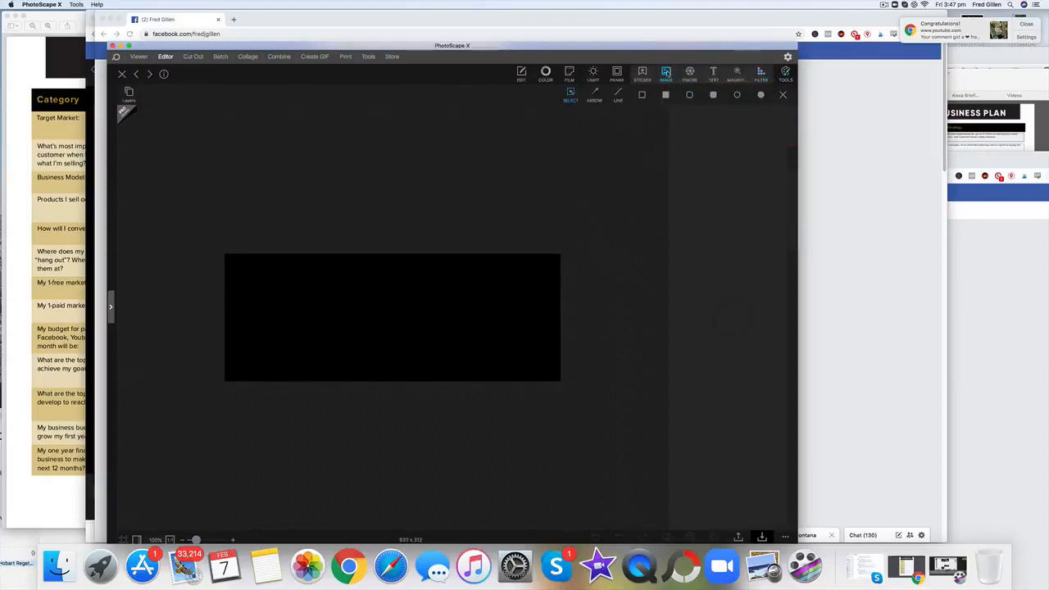
click(668, 74)
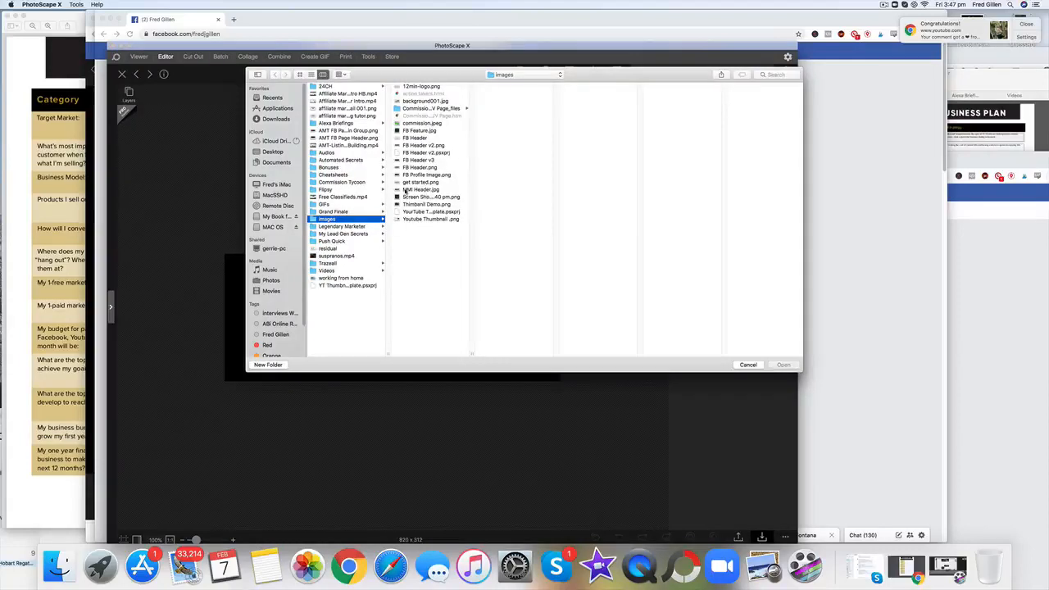
click(422, 191)
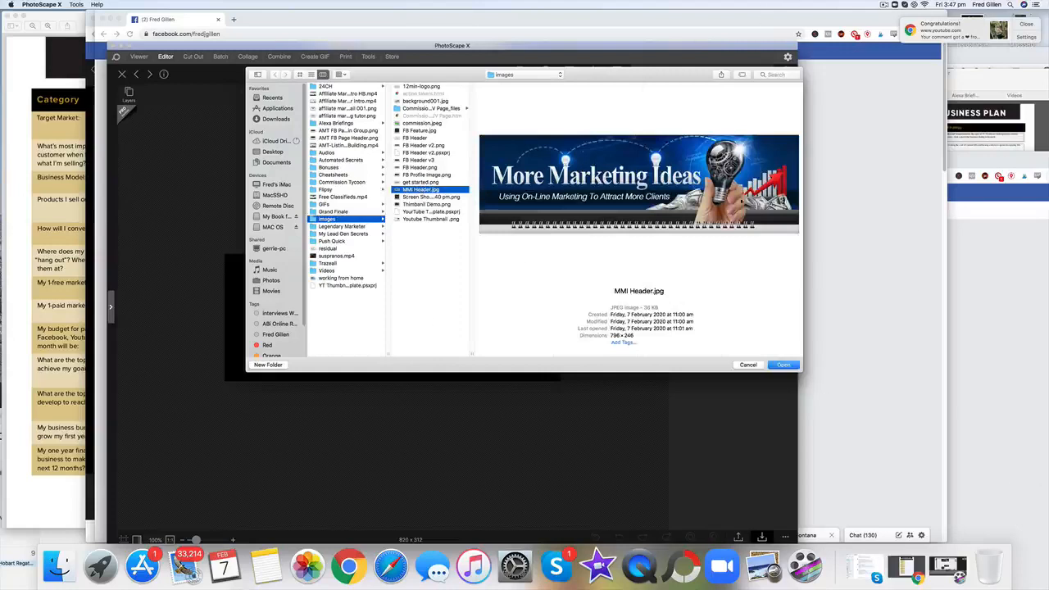
click(785, 366)
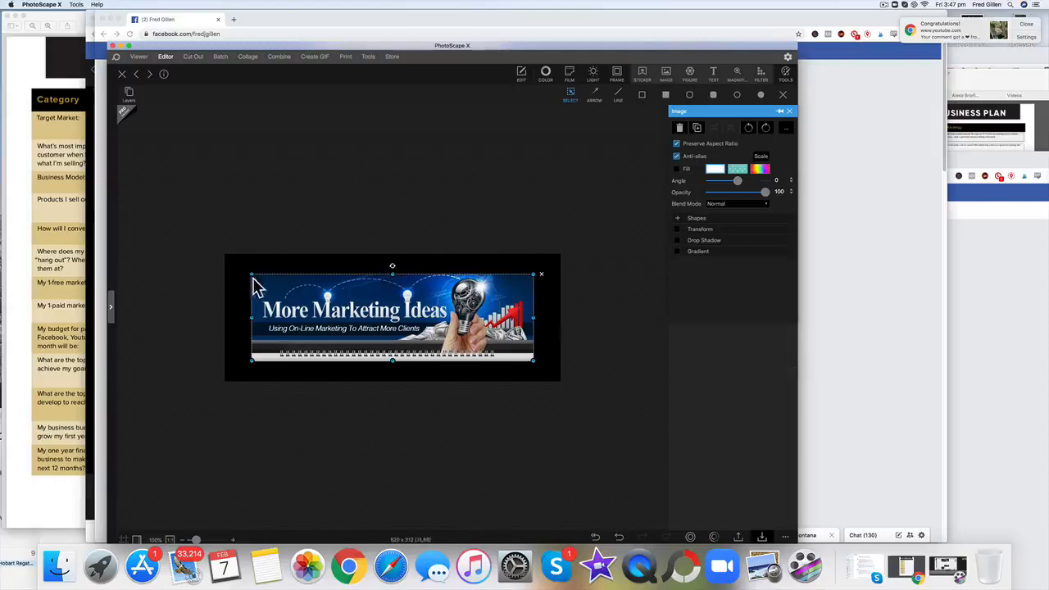
Step: Enlarge the inserted header picture and centre it on the canvas, leaving a black border around it
drag(252, 274, 234, 268)
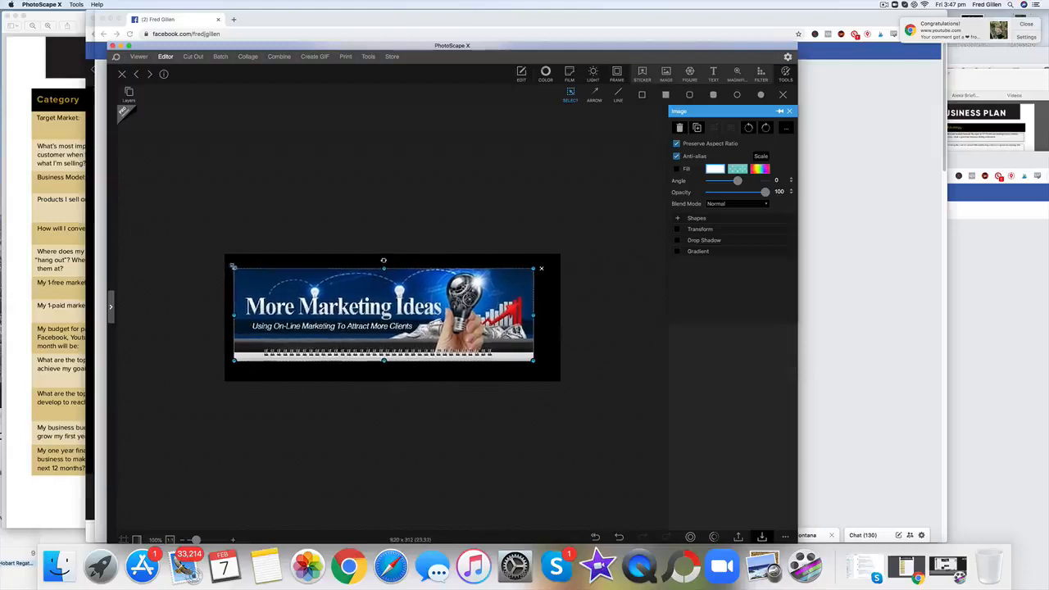
drag(536, 363, 553, 368)
drag(394, 367, 406, 339)
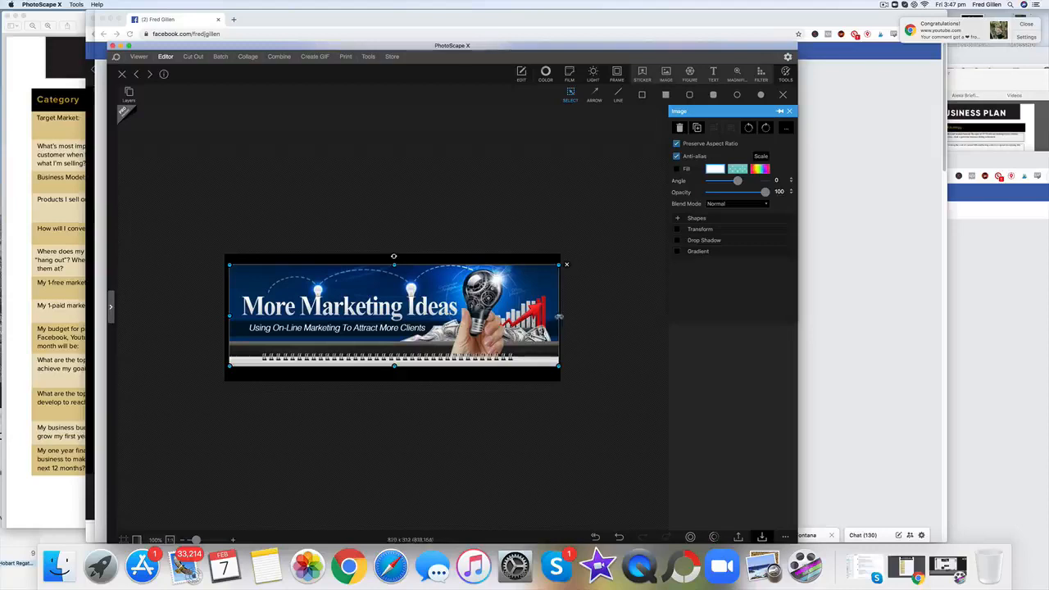
drag(559, 315, 488, 319)
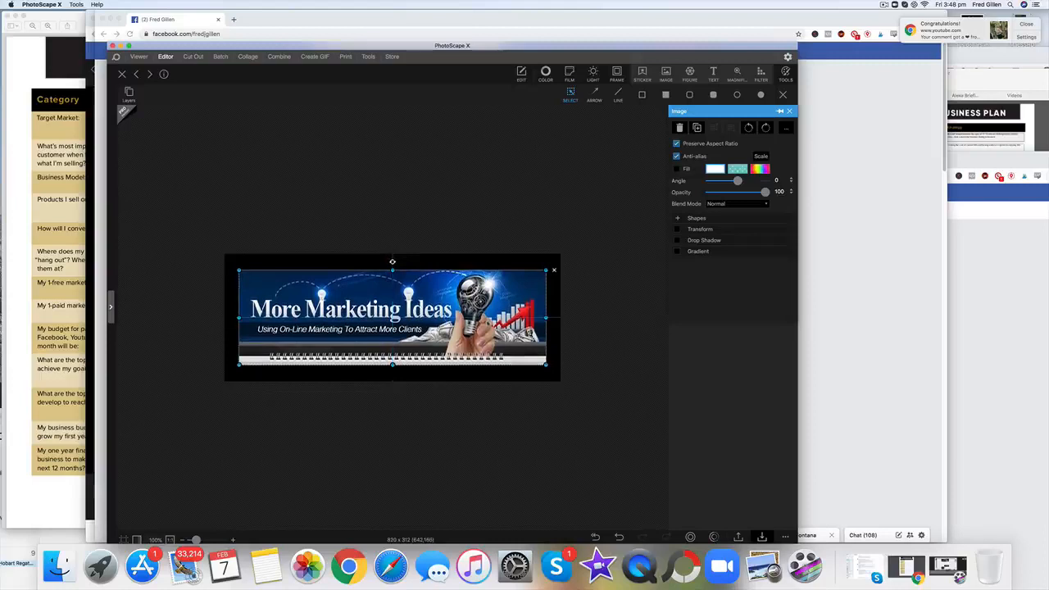
click(569, 340)
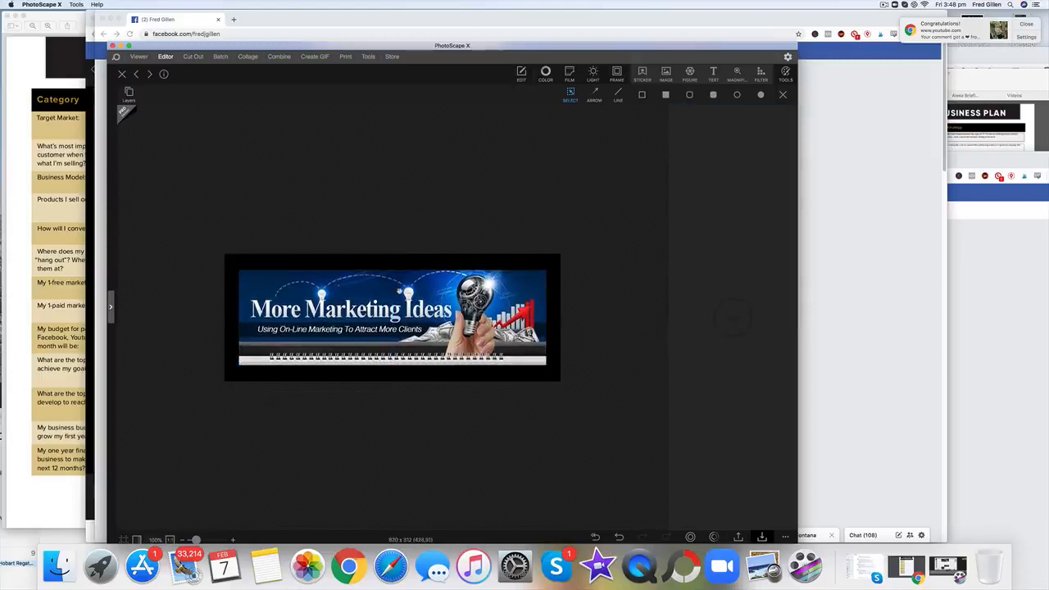
Step: Add a text object to the banner reading "Click HERE for more info"
click(714, 74)
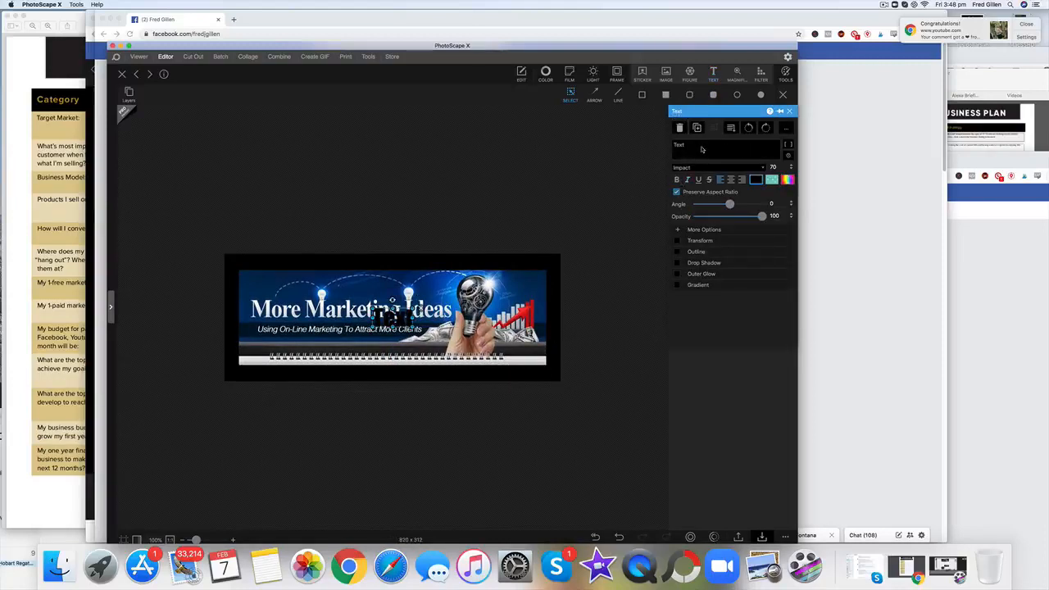
drag(701, 149, 669, 144)
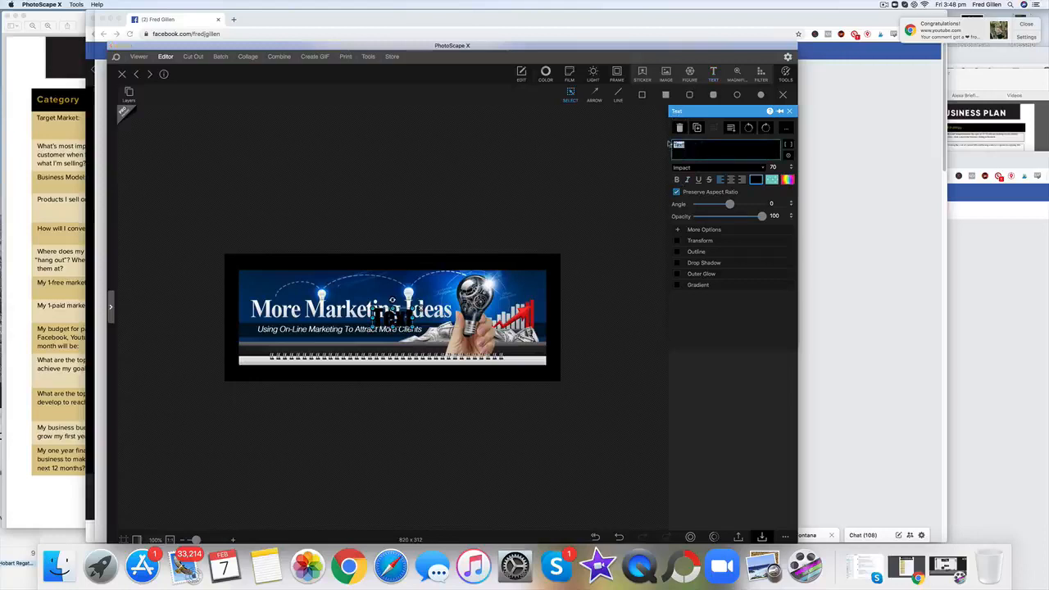
text(Clic)
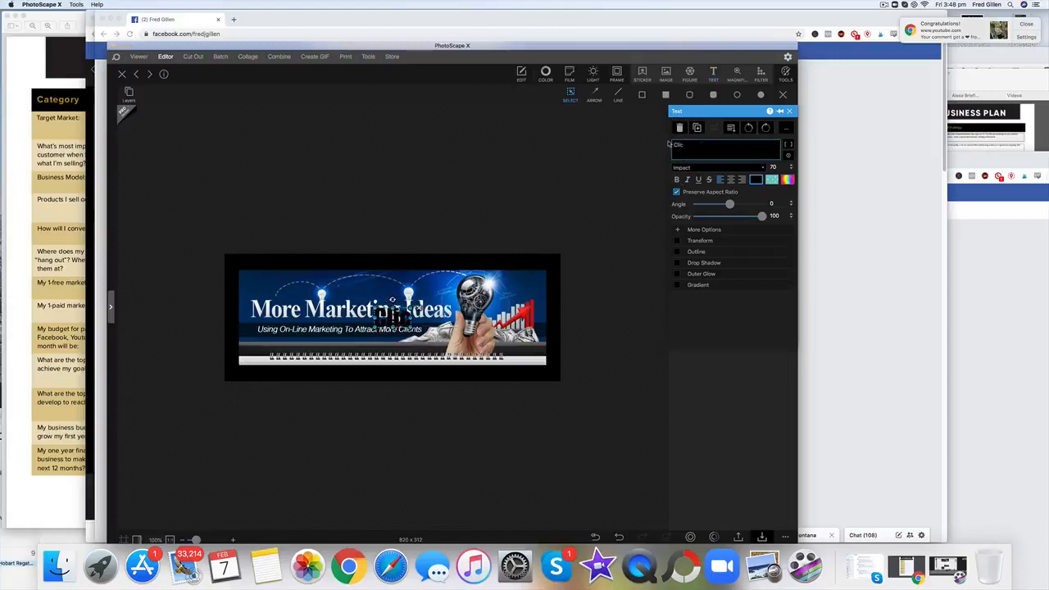
key(BackSpace)
key(BackSpace)
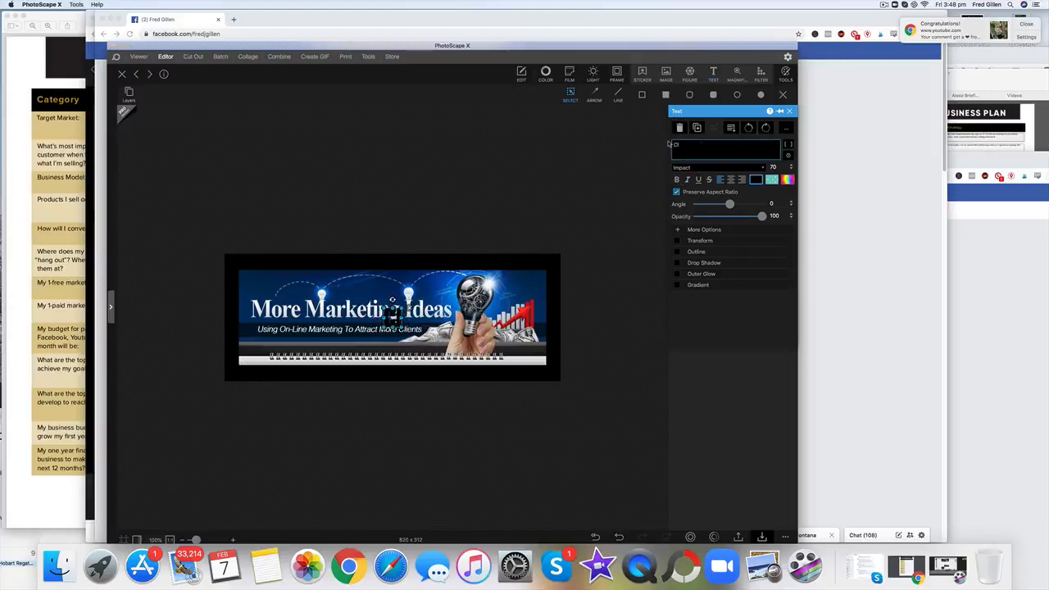
text(ic)
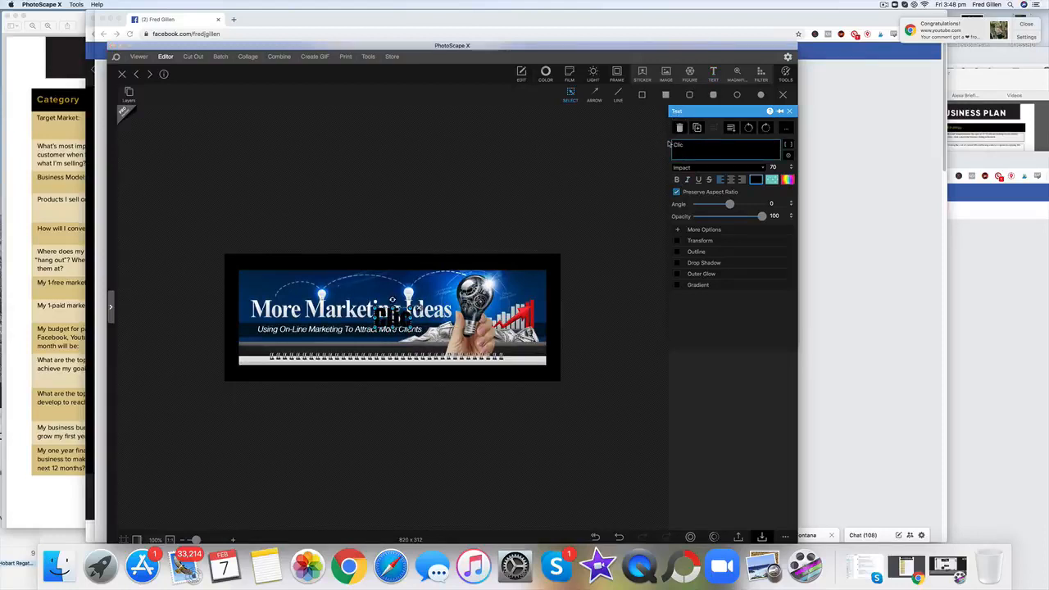
text(k HERE)
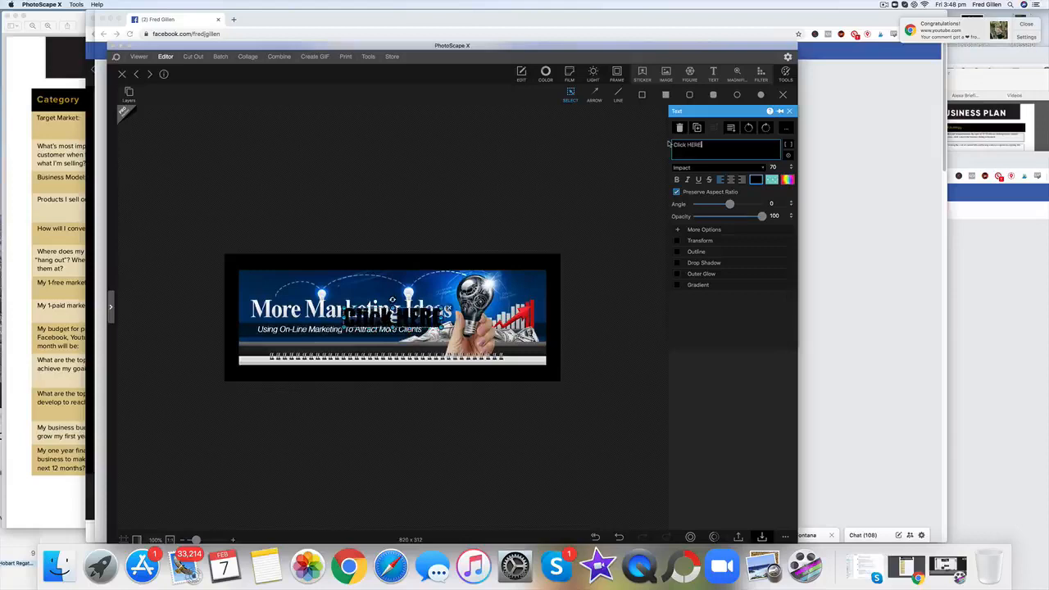
text( for)
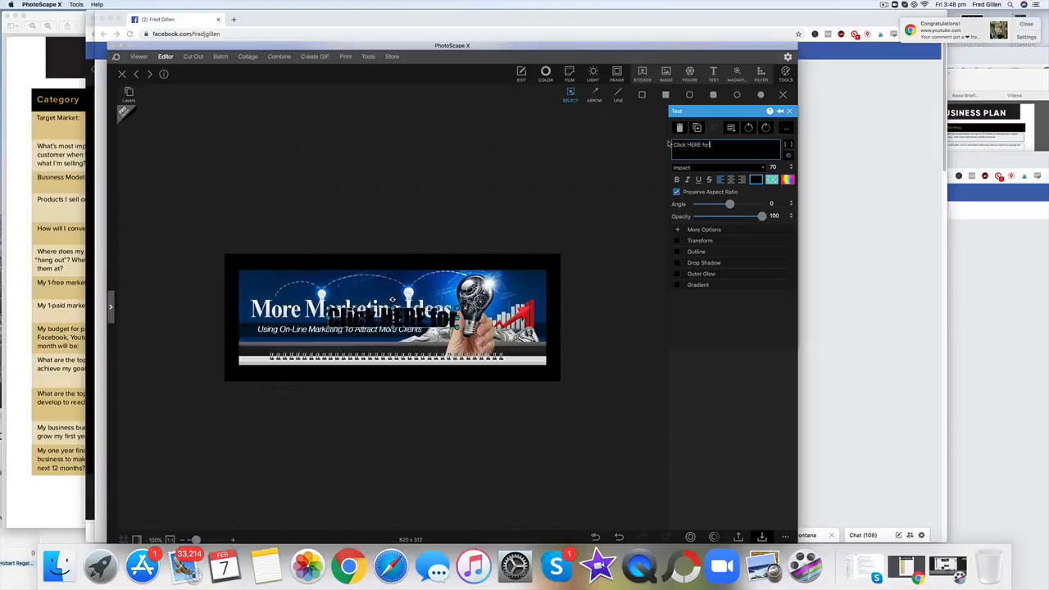
text( more in)
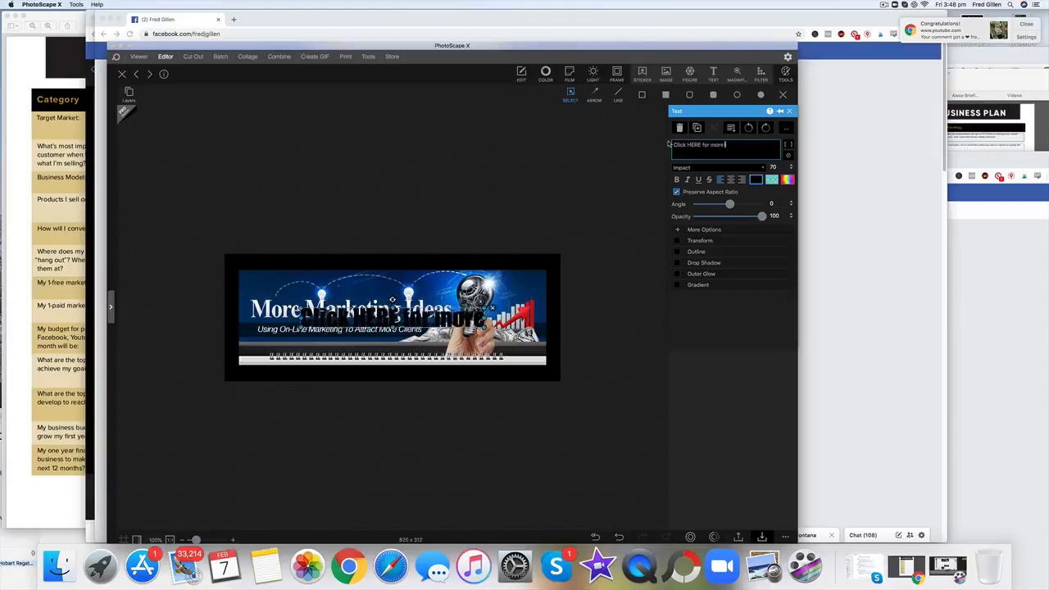
text(fo)
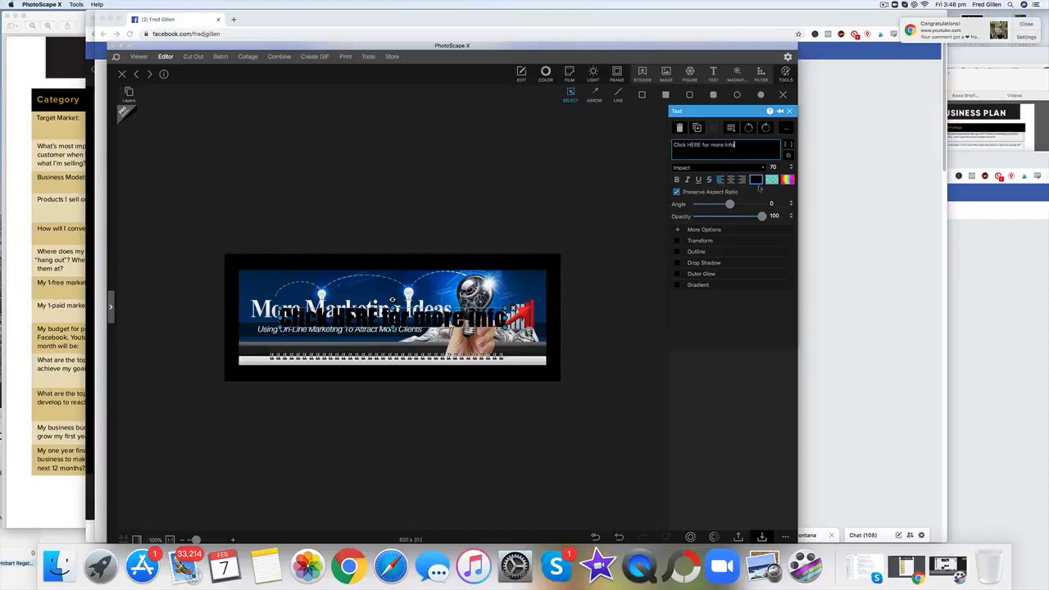
Step: Set the colour of the call-to-action text to orange
click(755, 181)
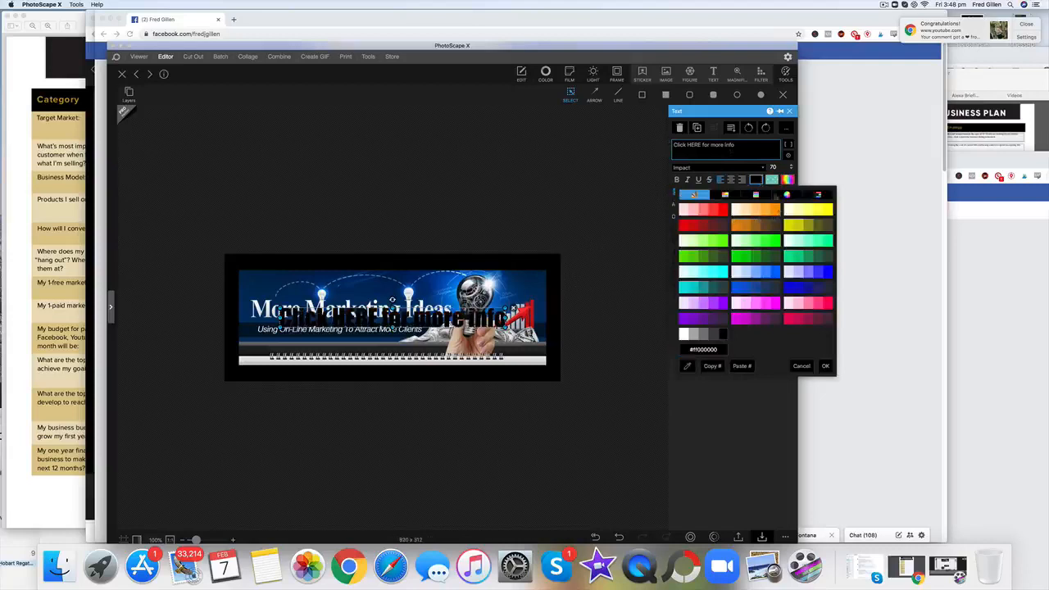
click(788, 181)
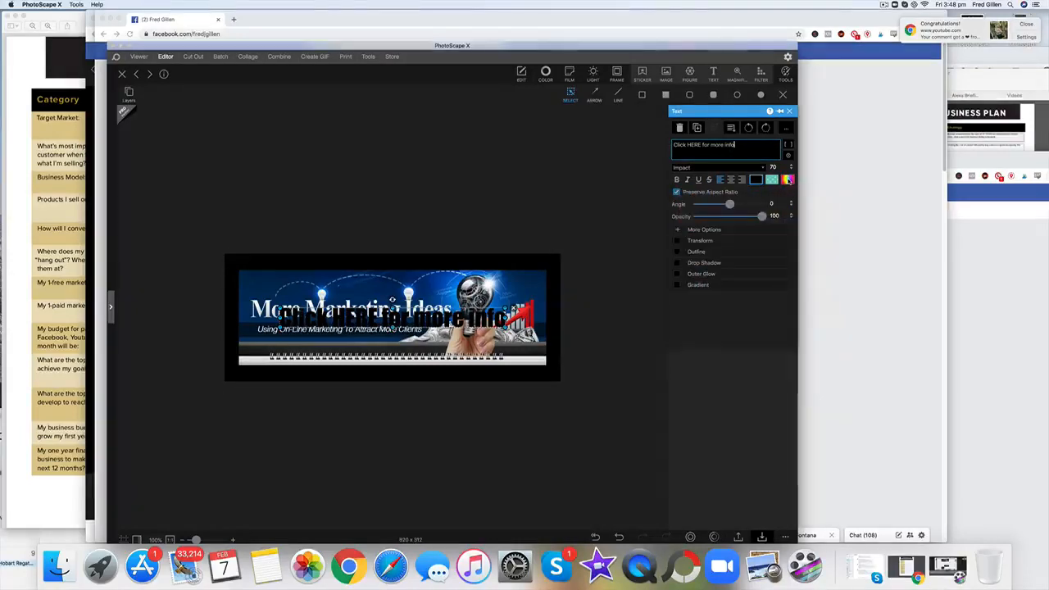
click(756, 181)
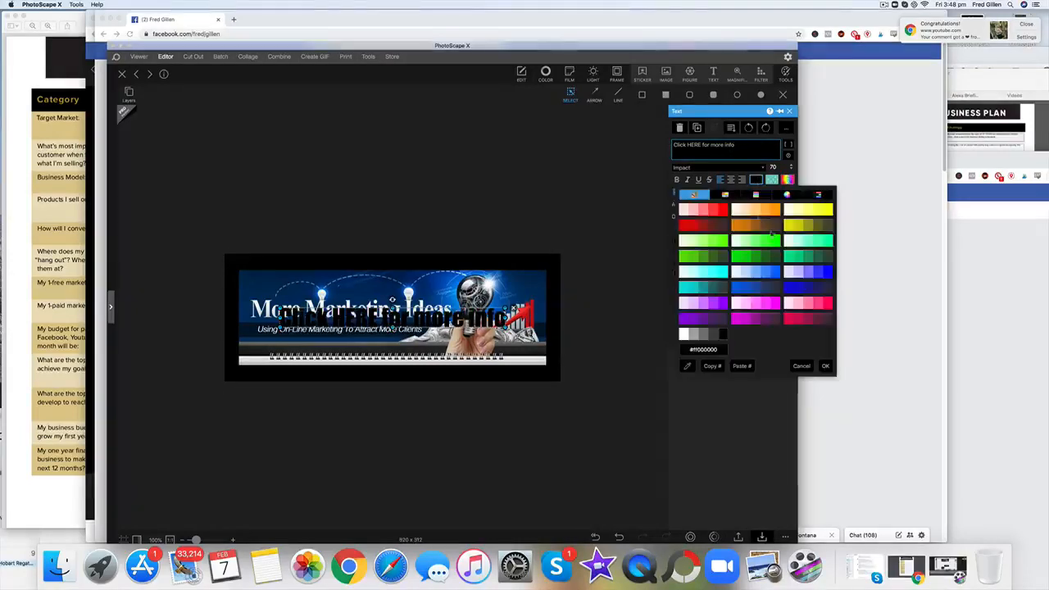
click(722, 210)
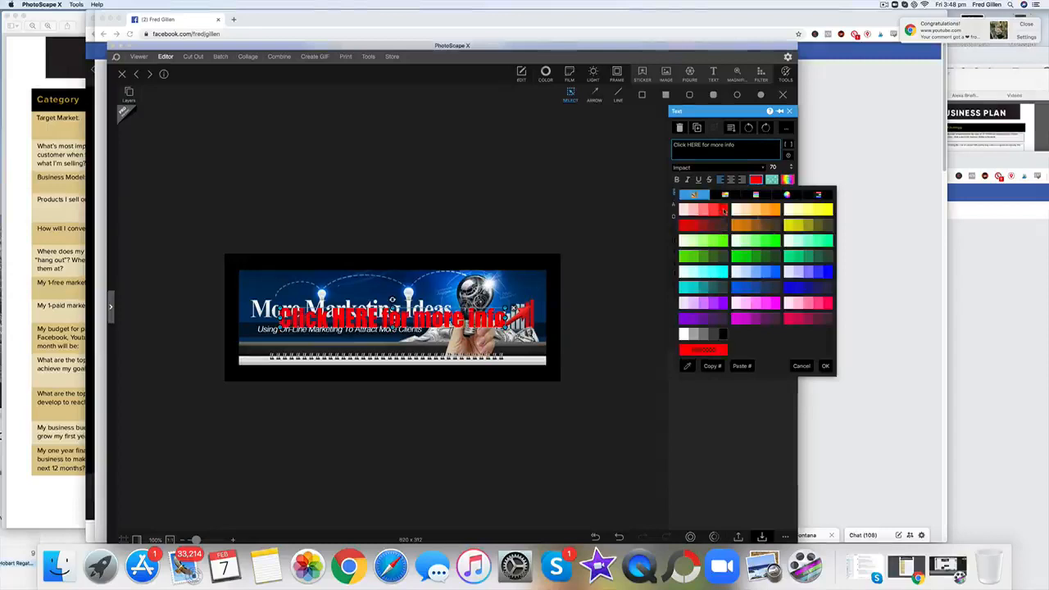
click(808, 210)
click(776, 210)
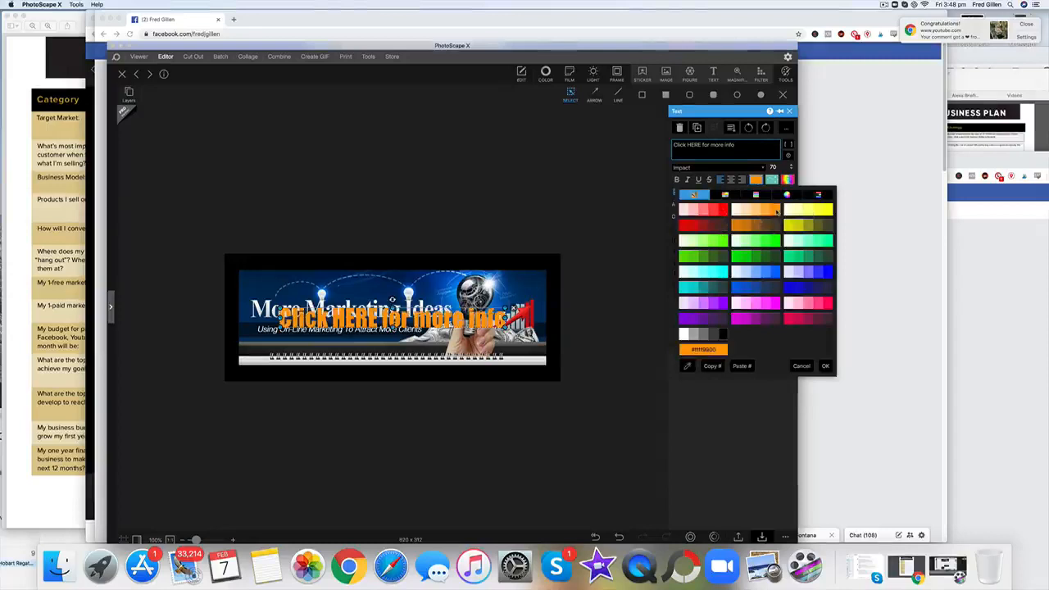
click(826, 367)
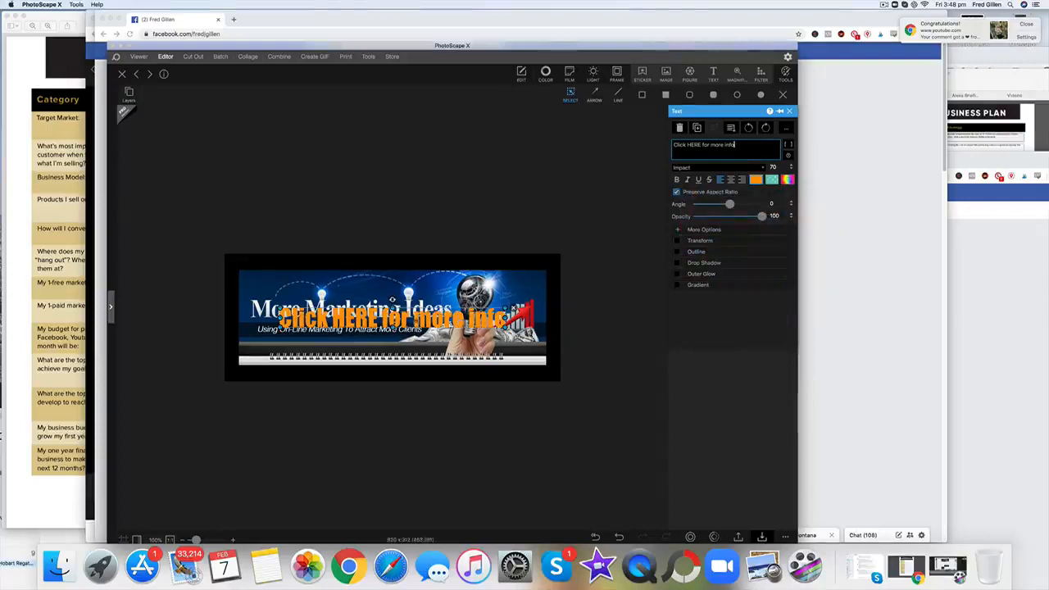
Step: Shrink the orange text to size 42 and centre it over the upper edge of the header picture
click(413, 320)
drag(392, 302, 394, 269)
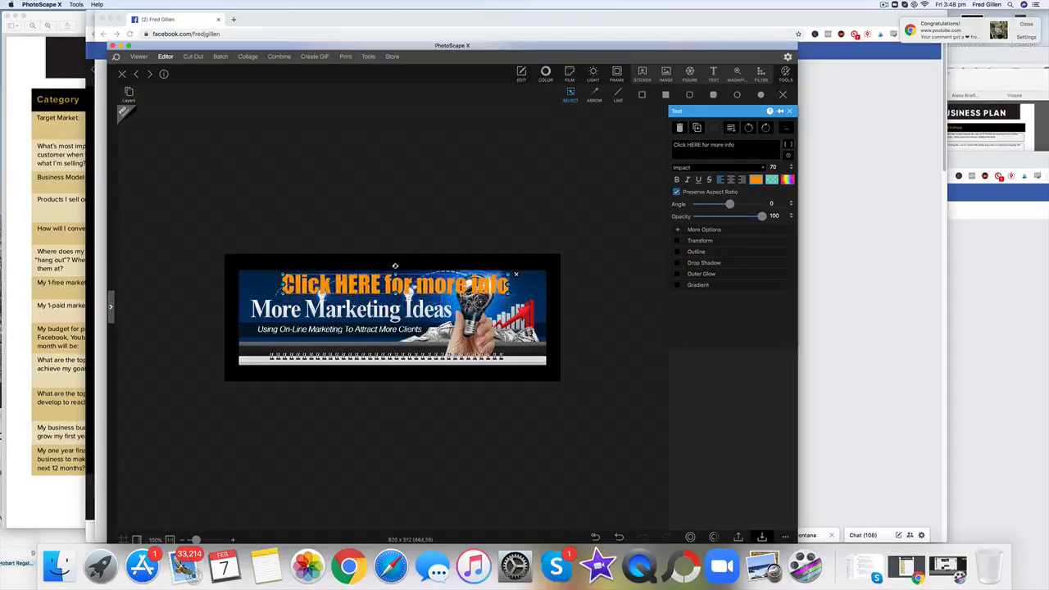
drag(508, 274, 393, 257)
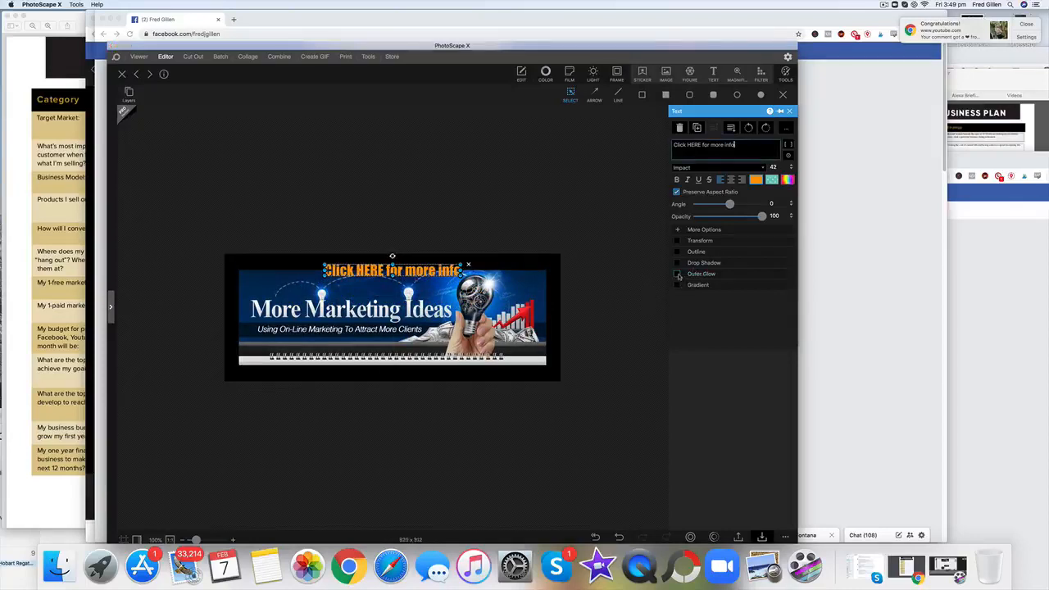
Step: Give the call-to-action text a dark reddish-brown outer glow, trying several glow colours first, and adjust the glow's thickness
click(677, 274)
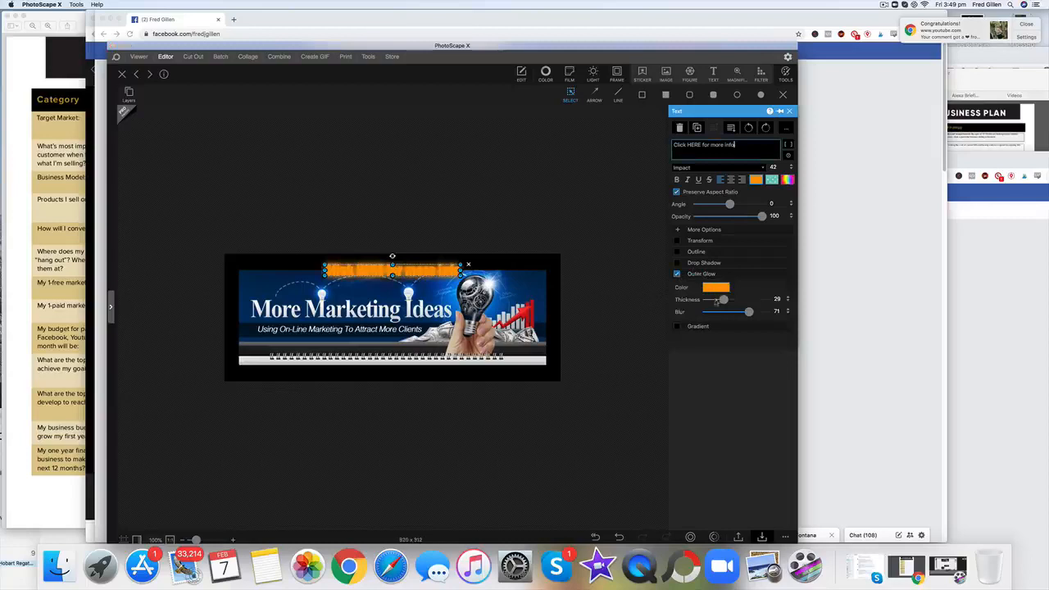
click(715, 289)
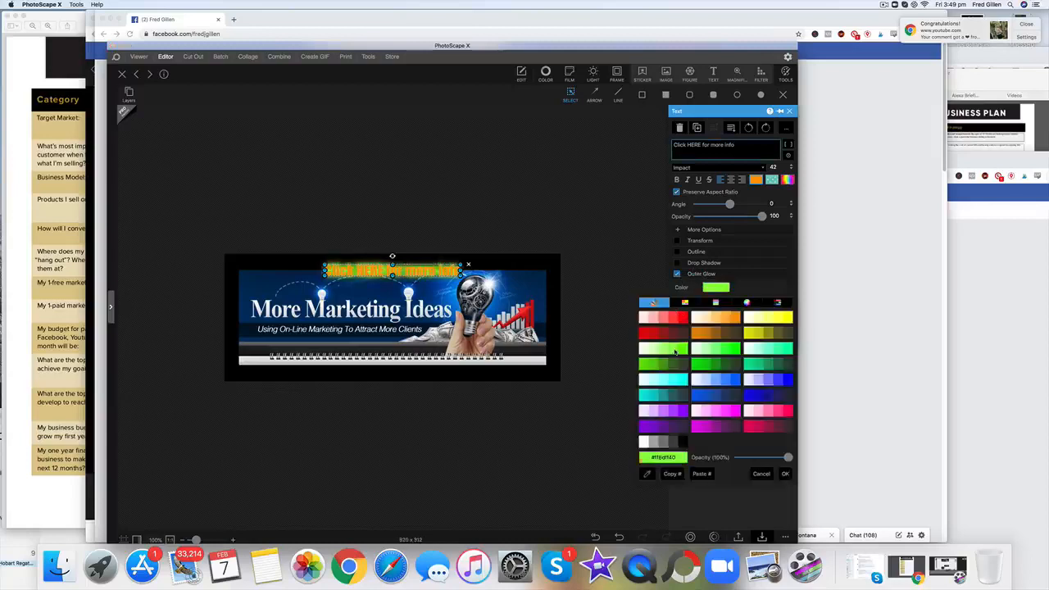
click(682, 321)
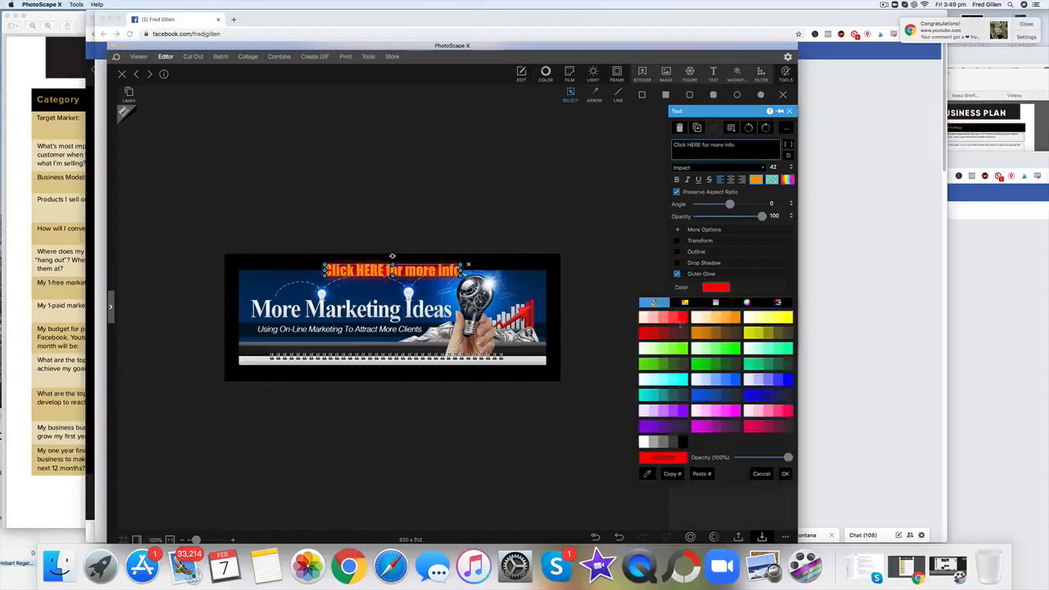
click(732, 380)
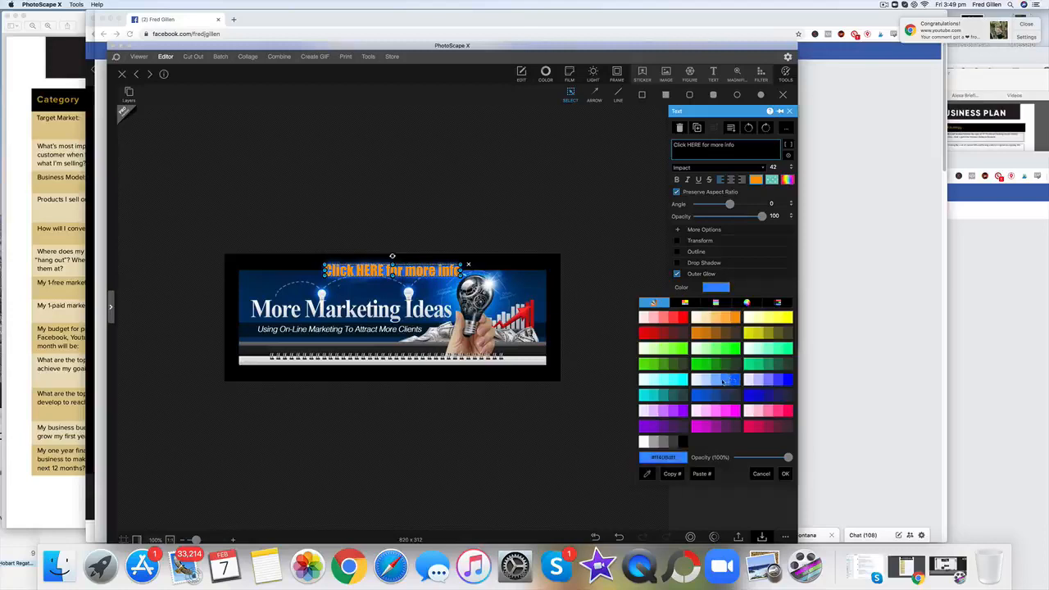
click(645, 336)
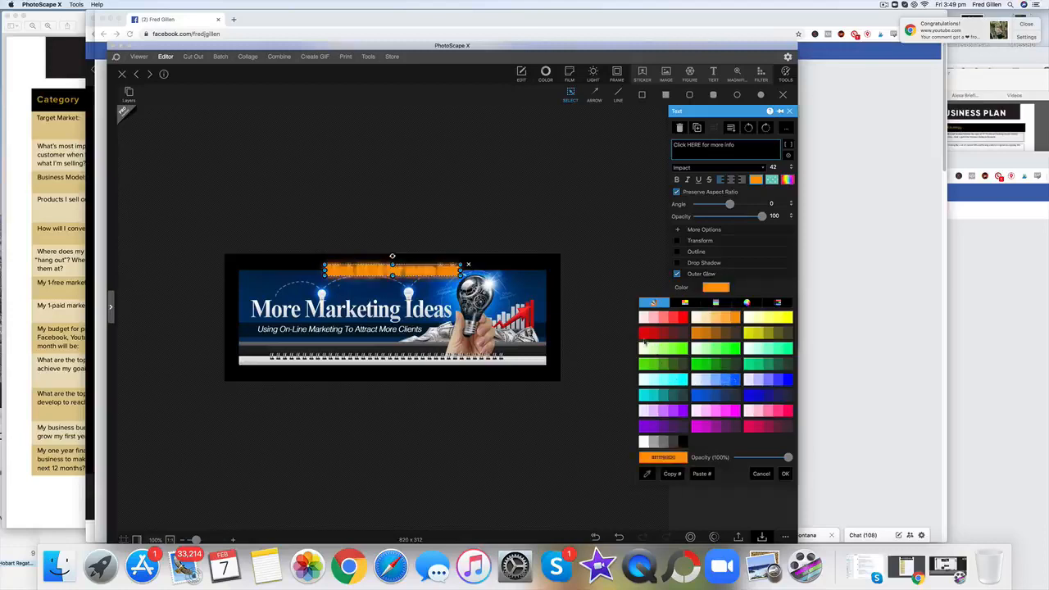
click(664, 350)
click(652, 333)
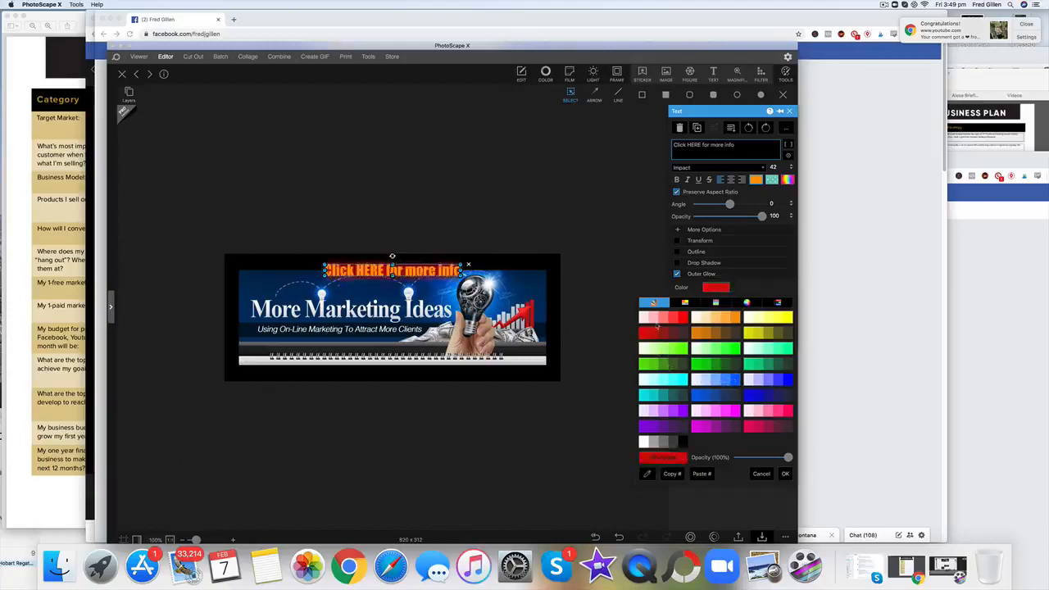
click(651, 320)
click(673, 334)
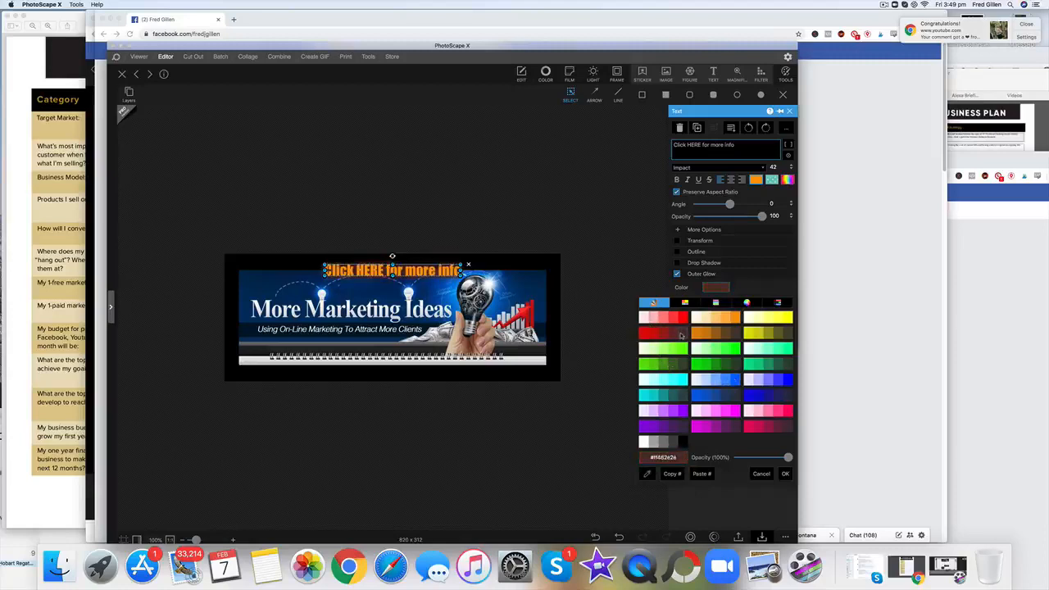
click(680, 335)
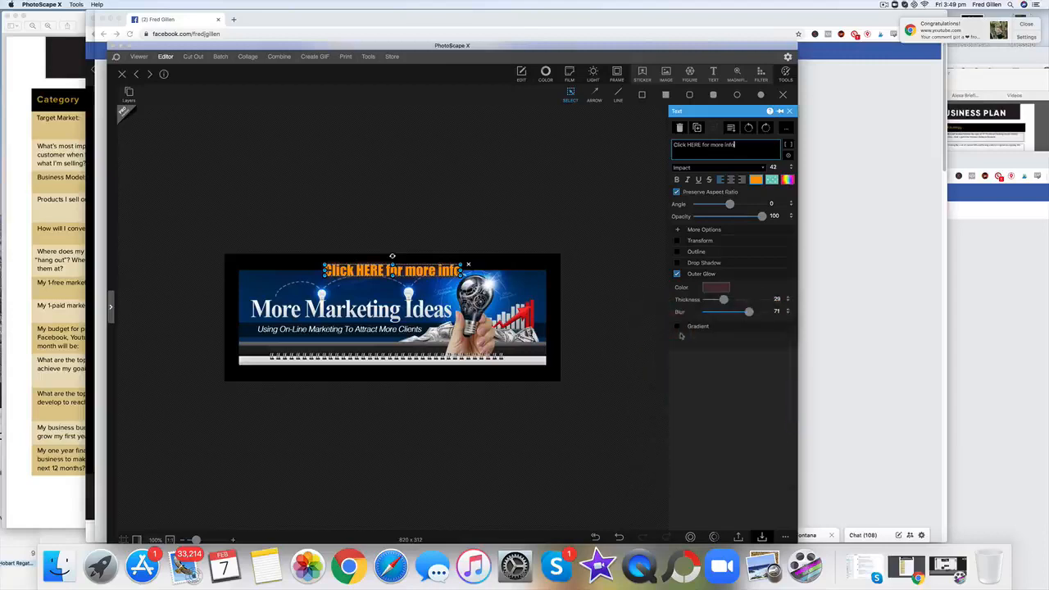
mouse_move(724, 300)
mouse_down()
mouse_move(709, 303)
mouse_move(720, 302)
mouse_move(718, 314)
mouse_move(695, 317)
mouse_move(728, 316)
mouse_up()
click(613, 315)
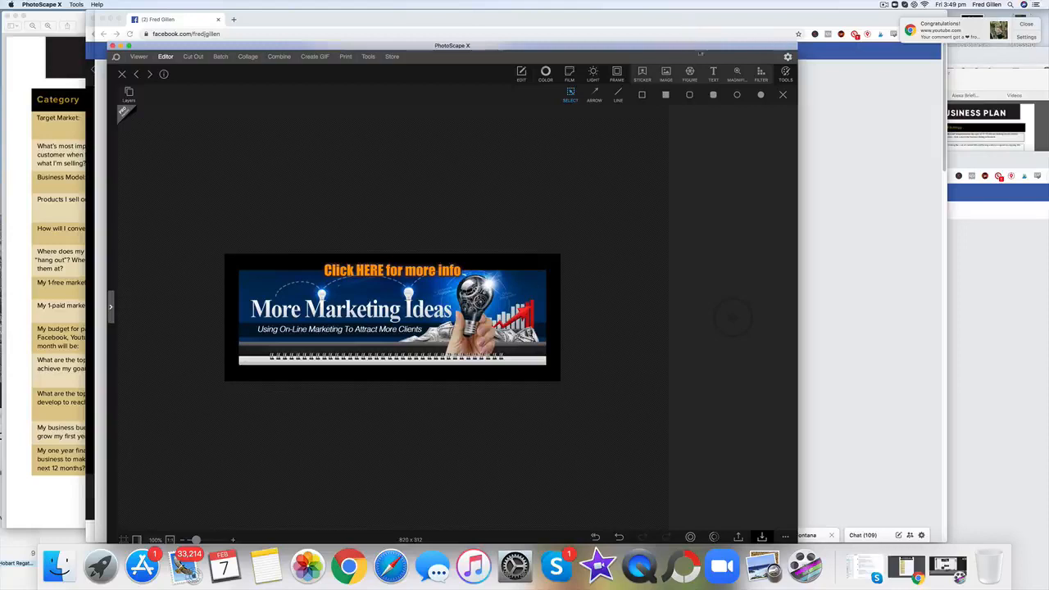
Step: Save the finished banner as a new PNG file named "MMI FB Profile" in the Images folder
drag(707, 46, 708, 21)
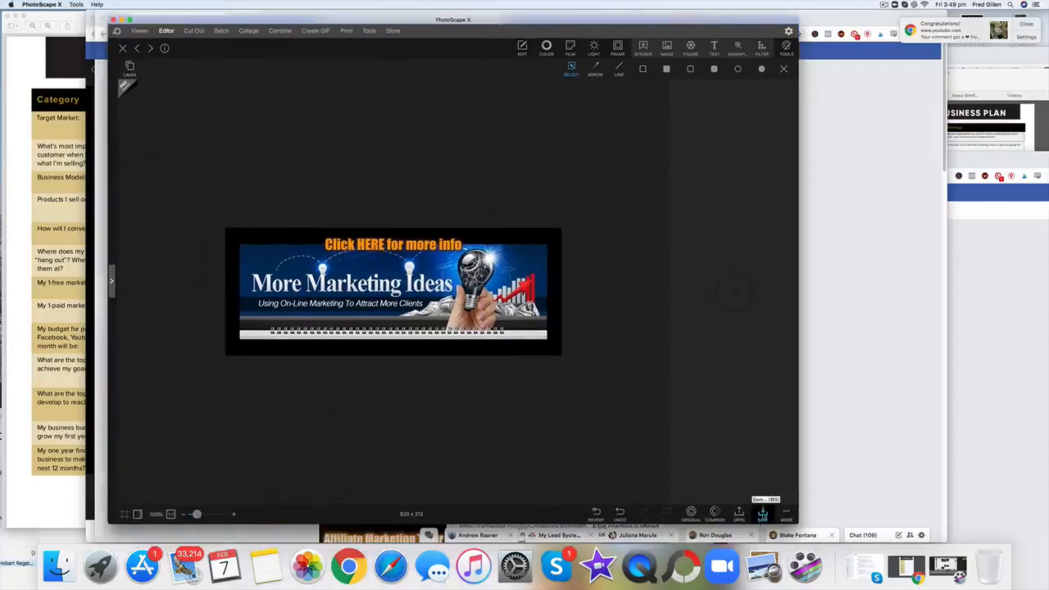
click(762, 513)
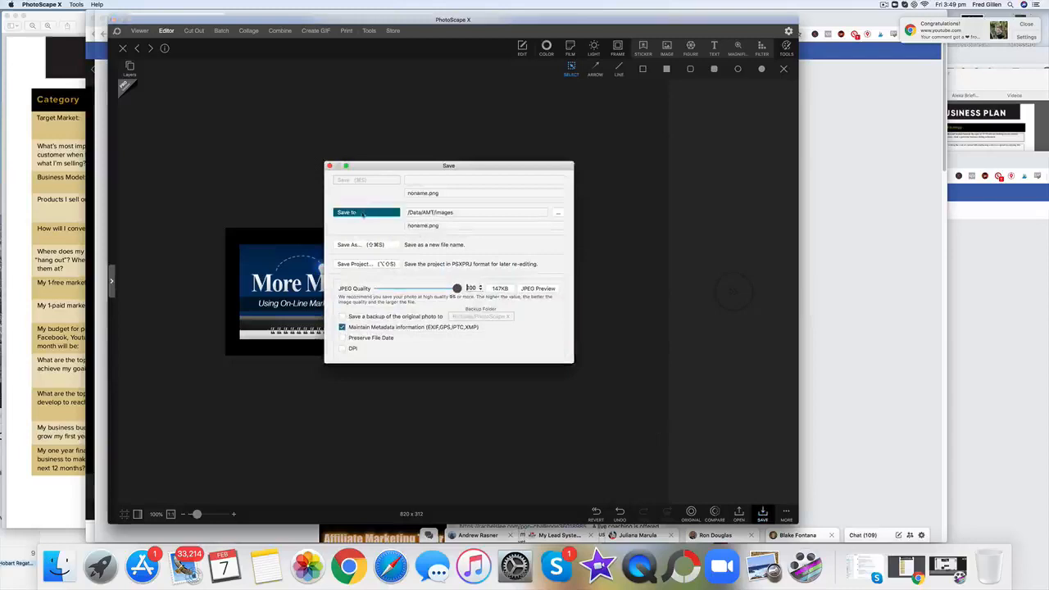
click(358, 246)
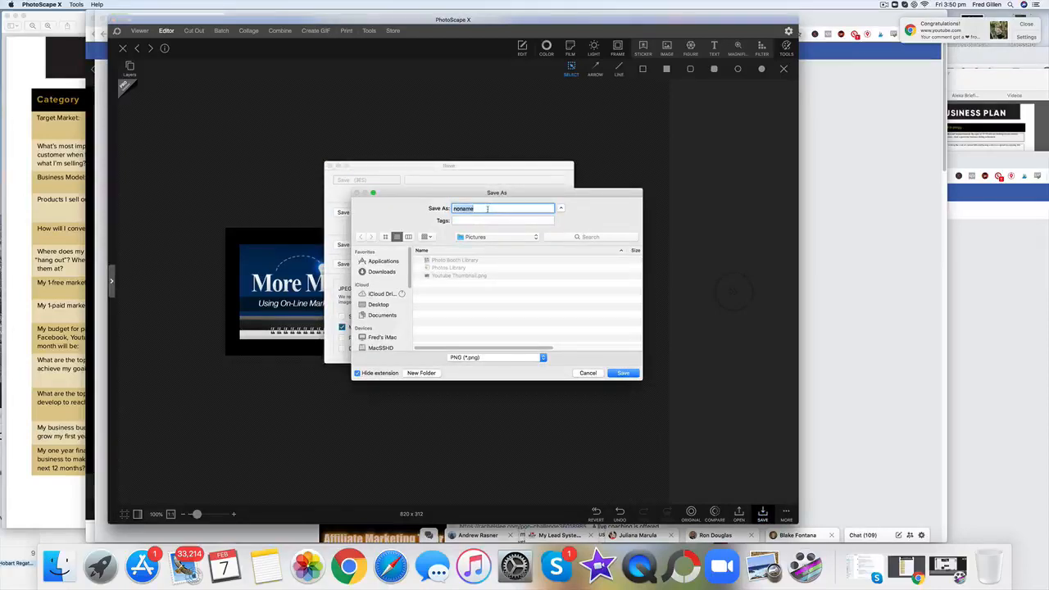
text(MMI F)
text(ace)
text(boo)
key(BackSpace)
key(BackSpace)
key(BackSpace)
key(BackSpace)
key(BackSpace)
key(BackSpace)
key(BackSpace)
text(Pro)
text(file)
text(FB)
click(536, 237)
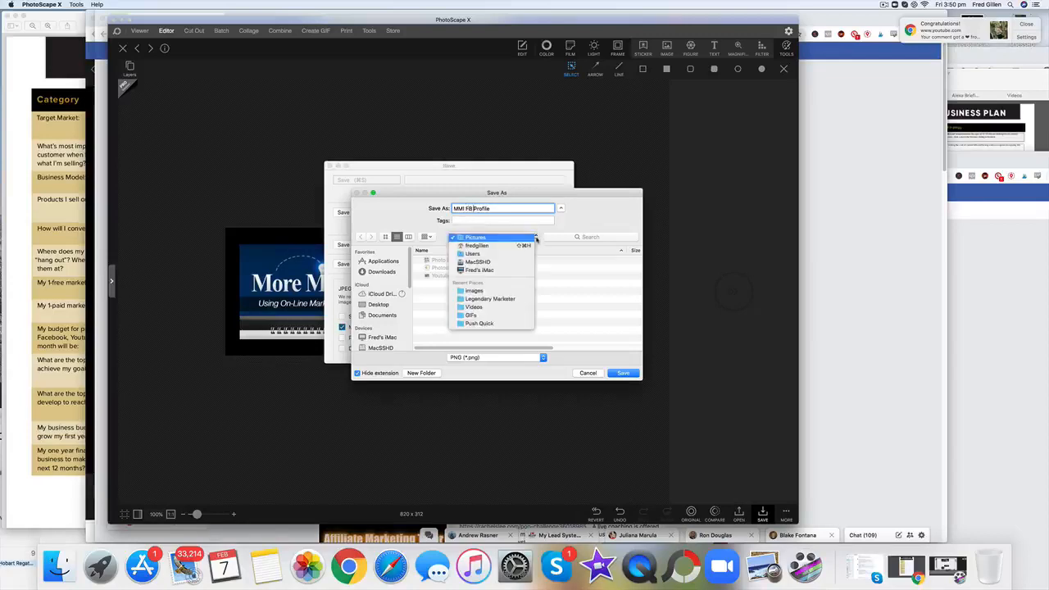
click(495, 291)
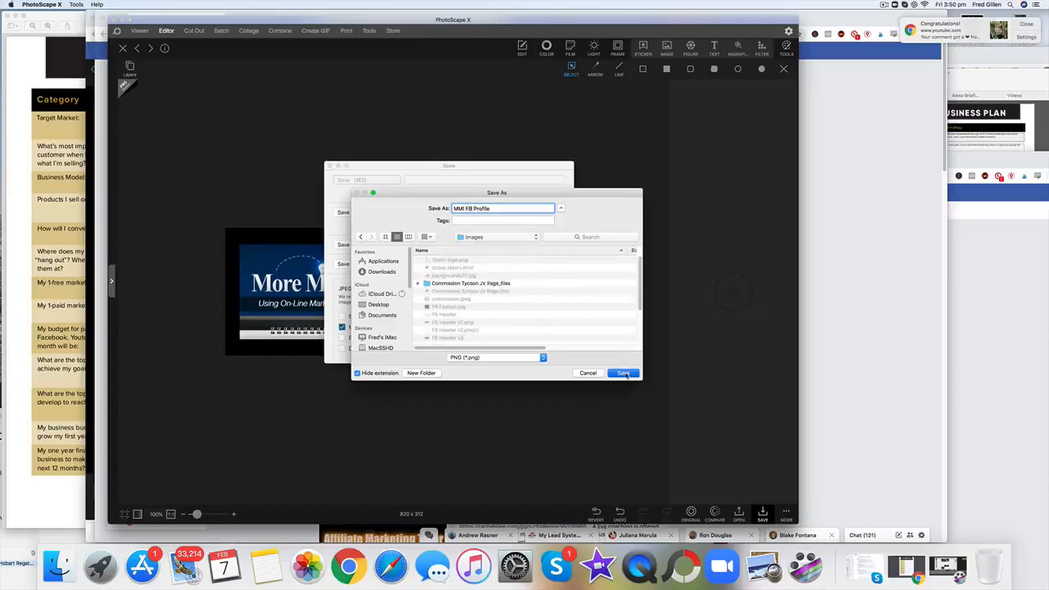
click(624, 374)
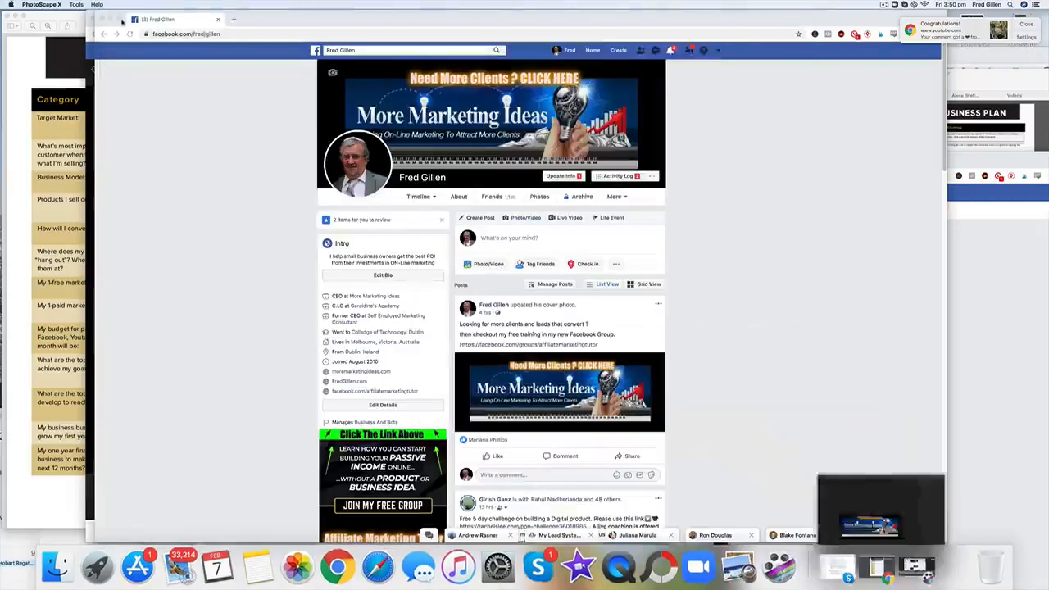
Step: Switch to the Facebook profile in Chrome, upload "MMI FB Profile .png" as the new cover photo, and save it nudged slightly down
click(116, 19)
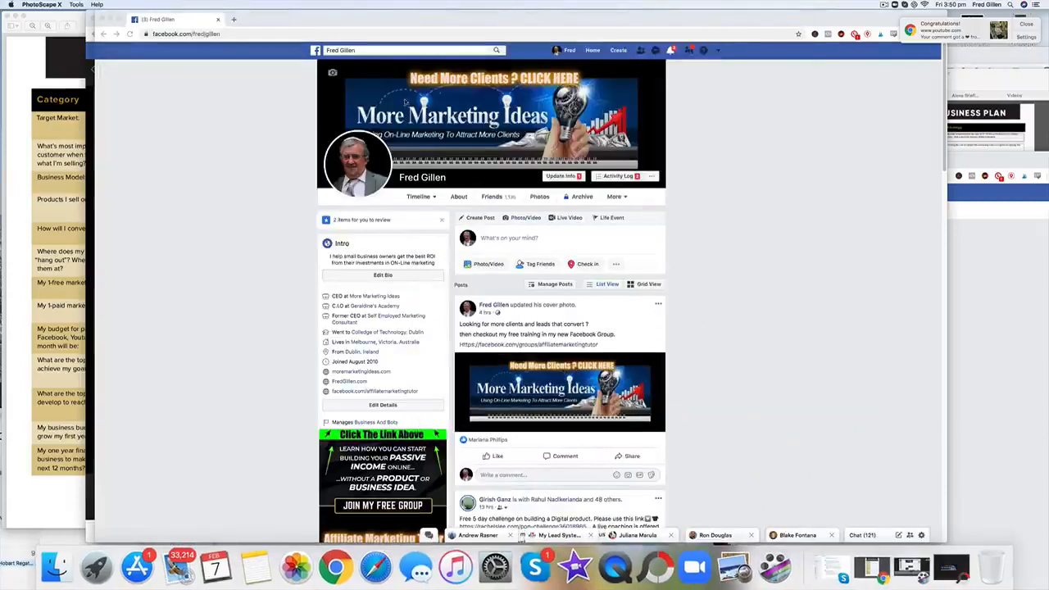
click(473, 125)
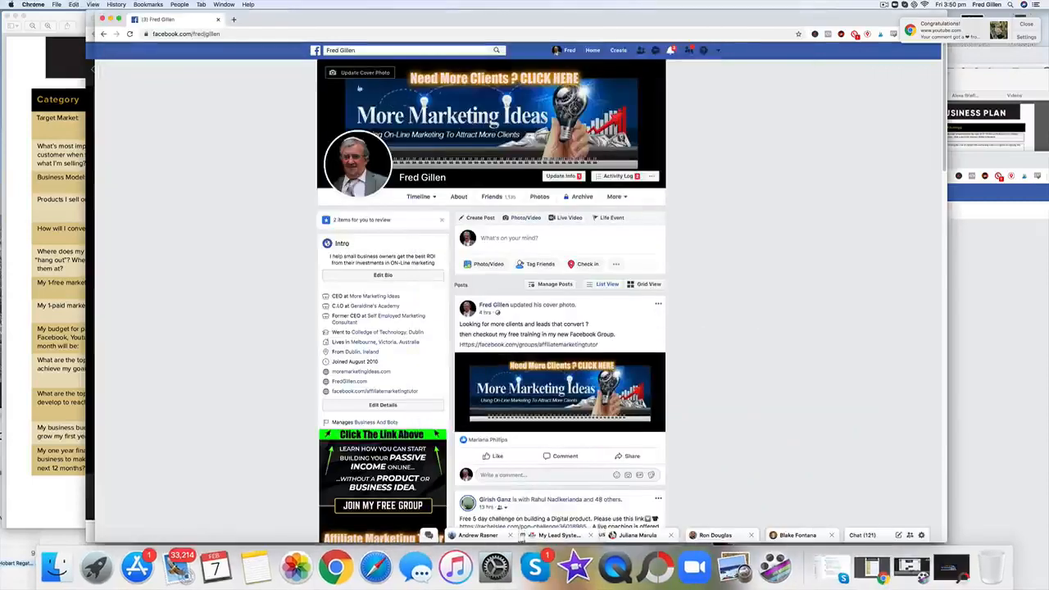
click(354, 73)
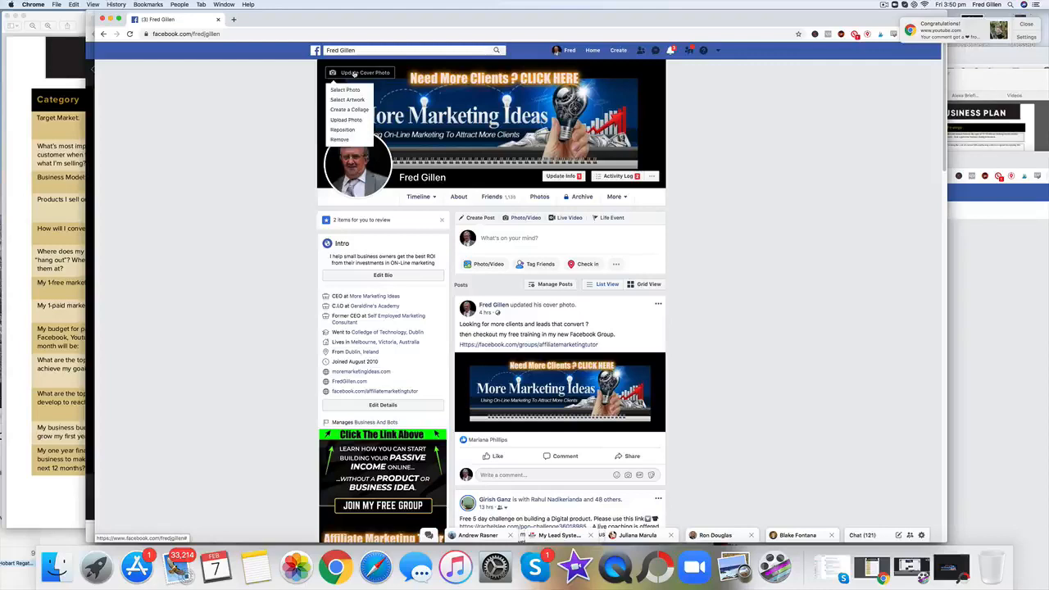
click(354, 121)
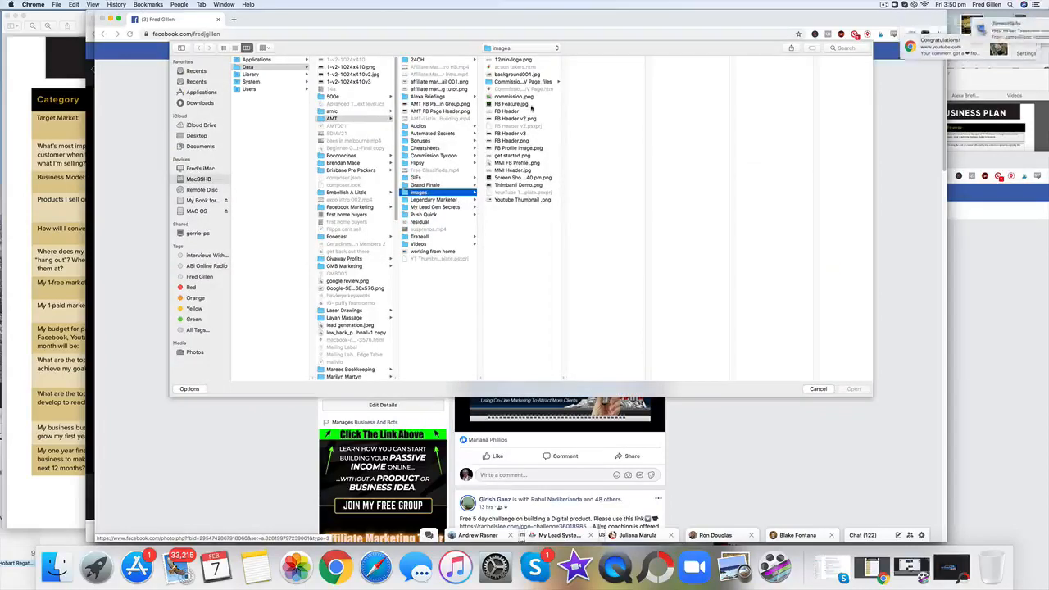
click(517, 163)
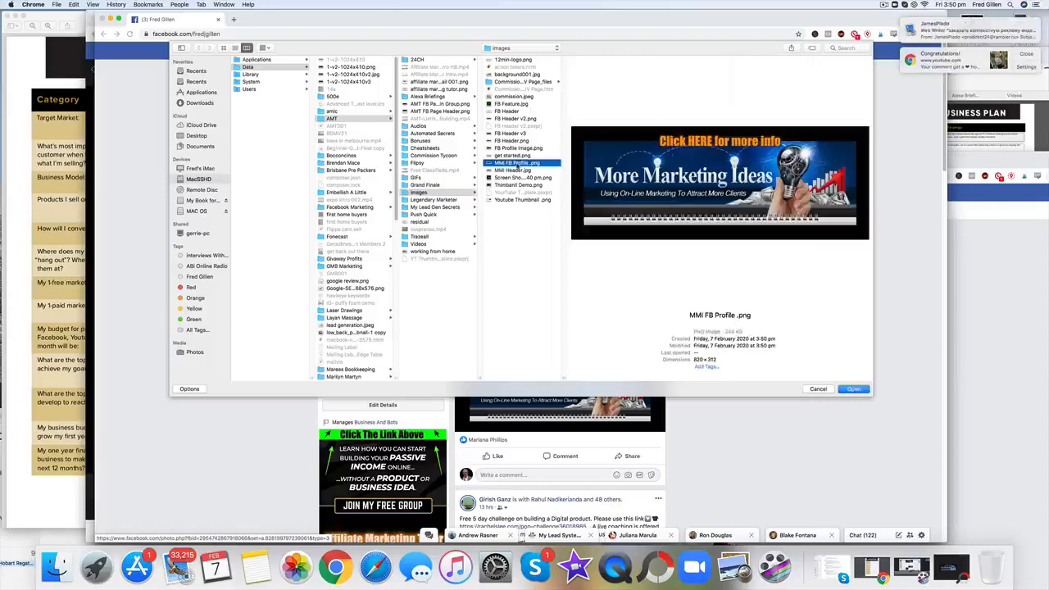
click(854, 390)
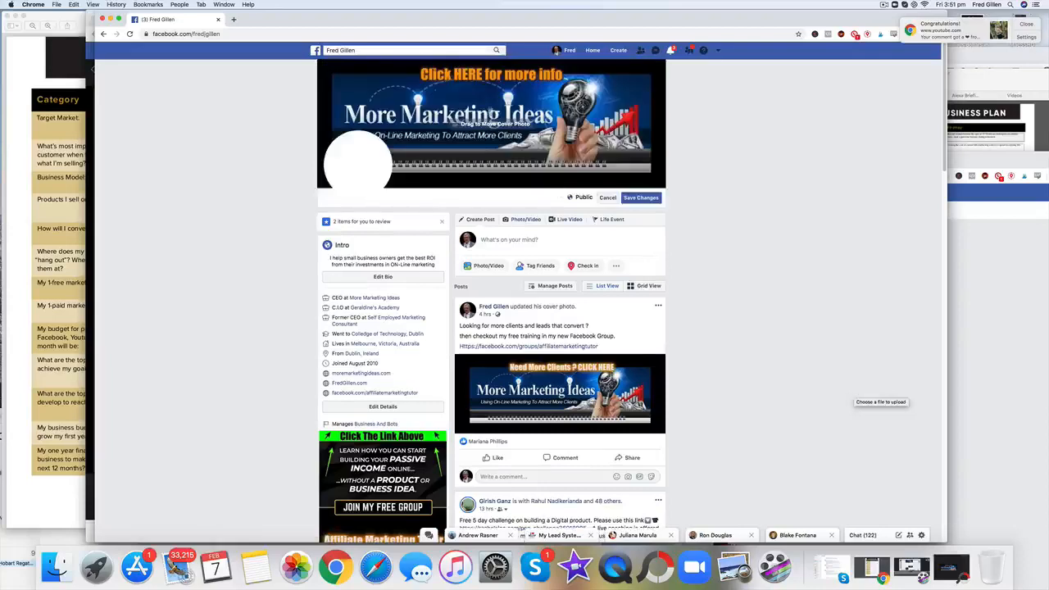
drag(491, 112, 493, 114)
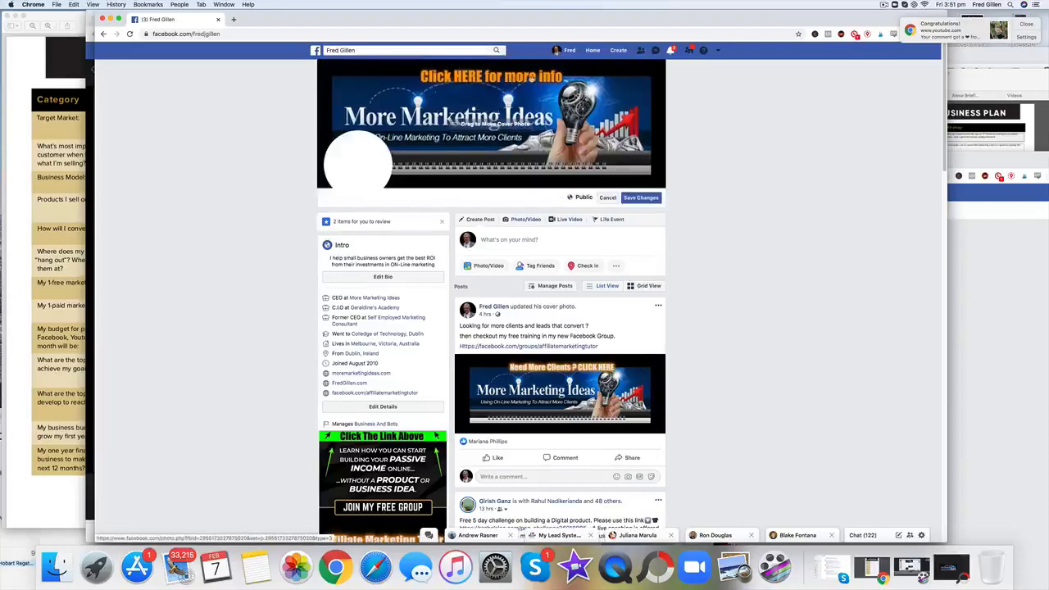
click(642, 198)
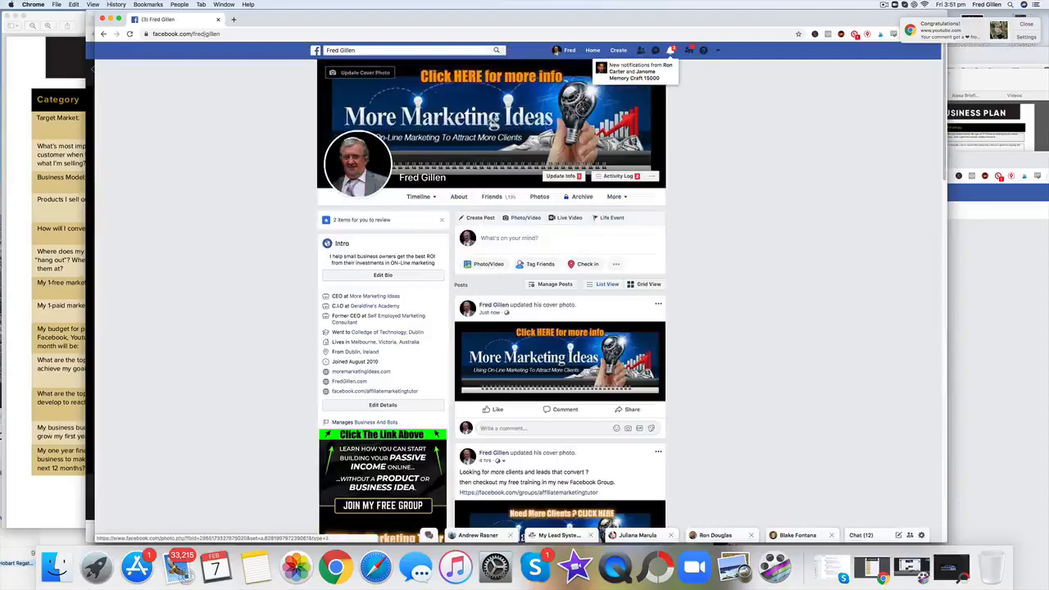
Step: Open the new cover photo and begin its description with "To learn more join our FREE Facebook group"
click(493, 120)
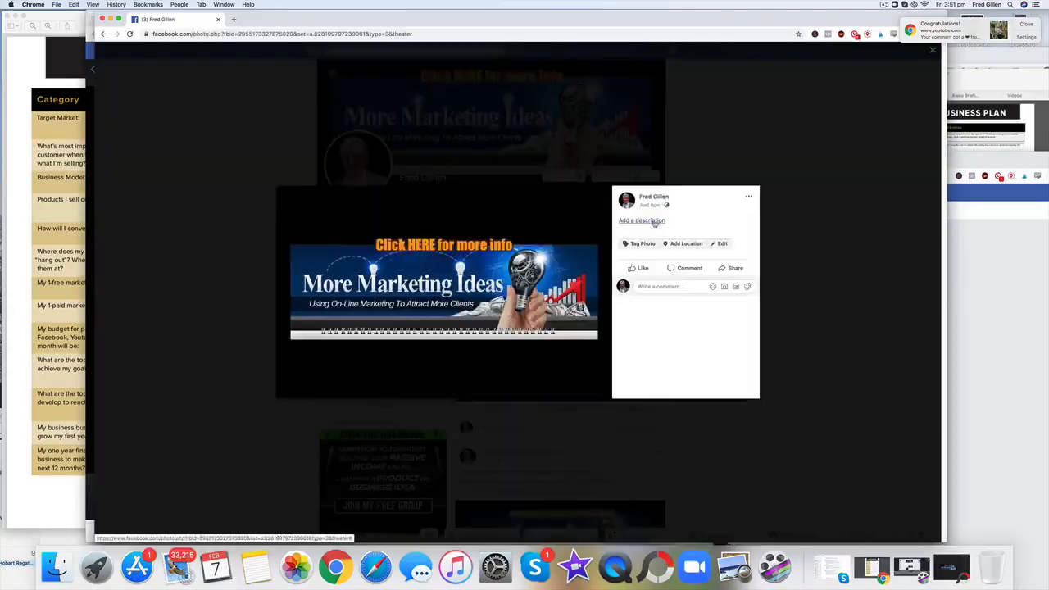
click(654, 222)
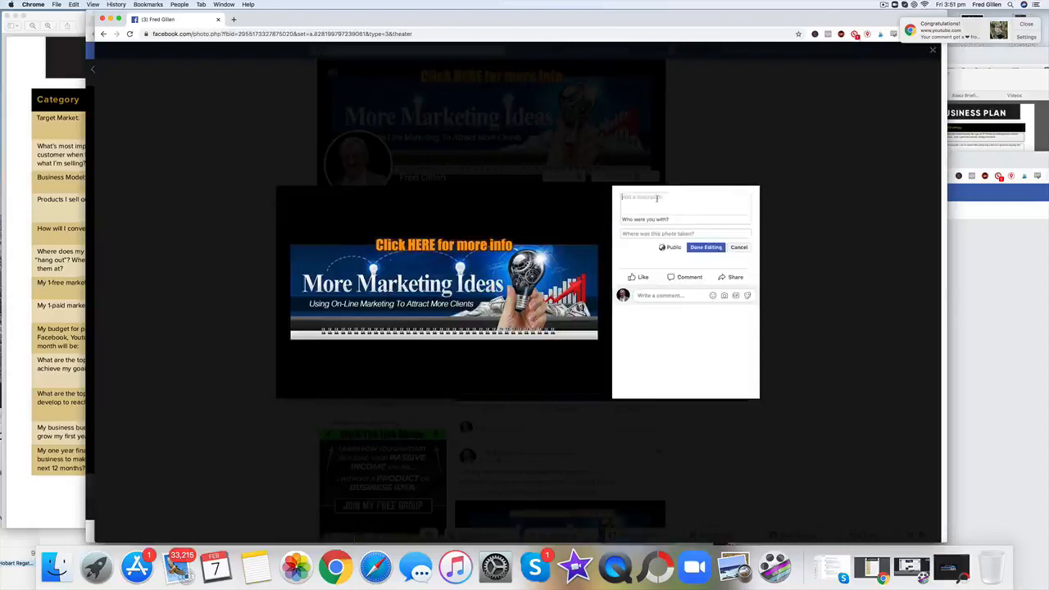
text(To learn)
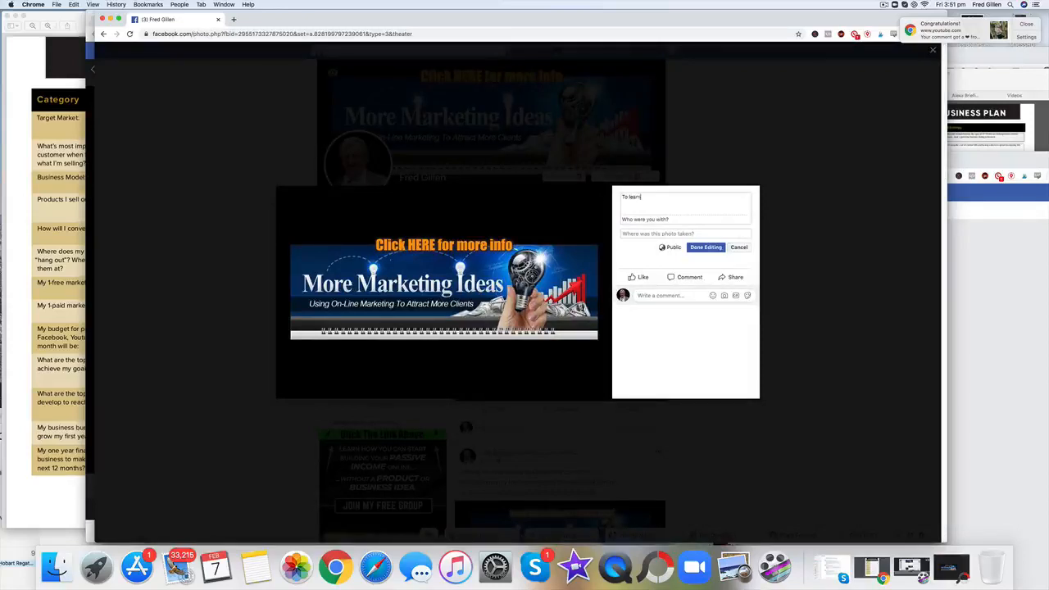
text( mor)
text(e join our FREE facebook group)
click(686, 197)
key(Delete)
text(F)
click(686, 206)
key(Return)
text(h)
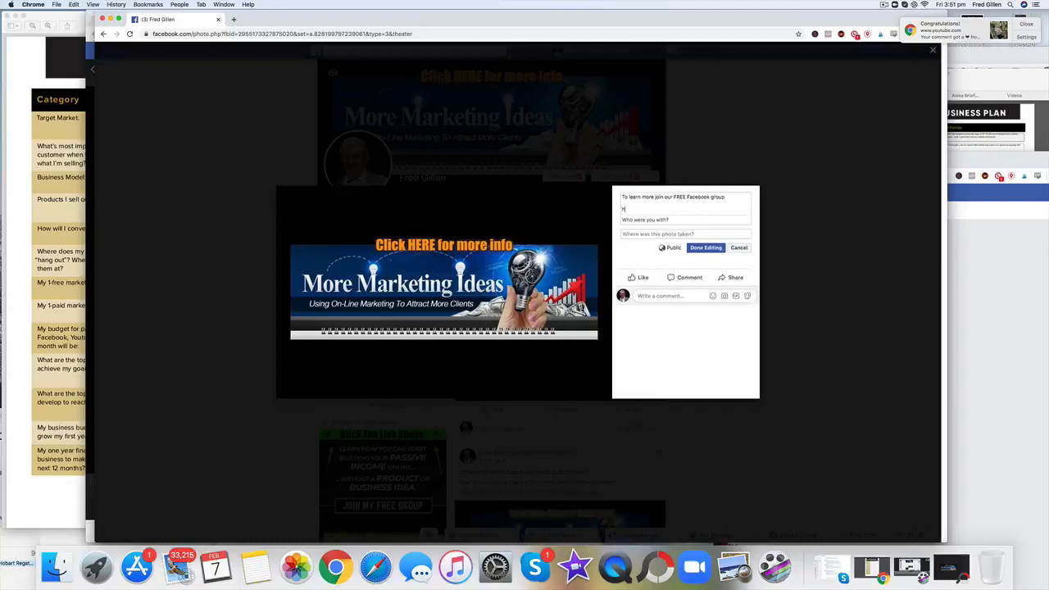
text(ttps://facebook)
text(/groups/affiliatemarketingtutor)
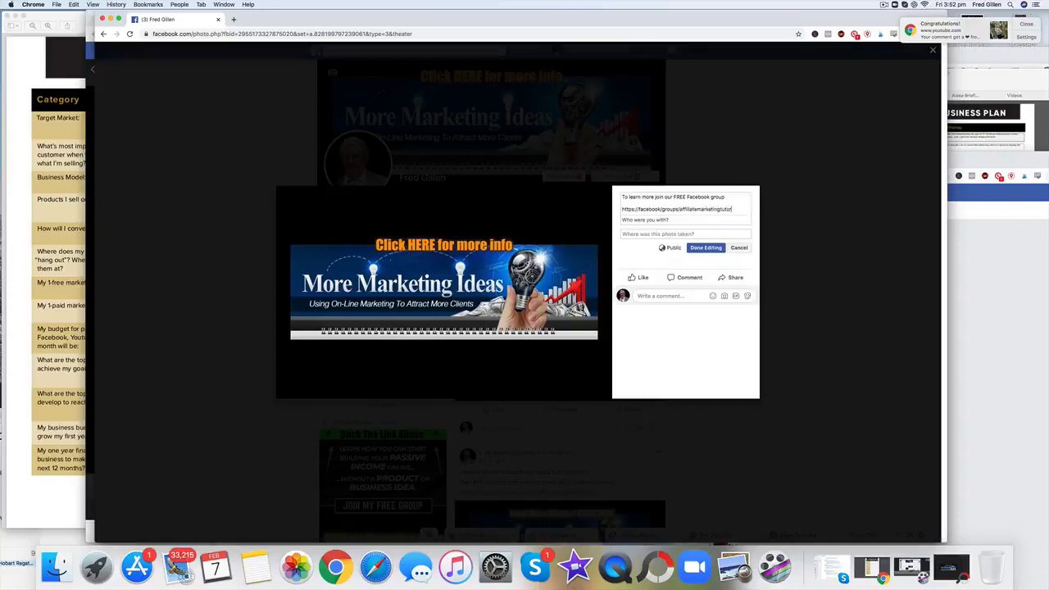
click(707, 248)
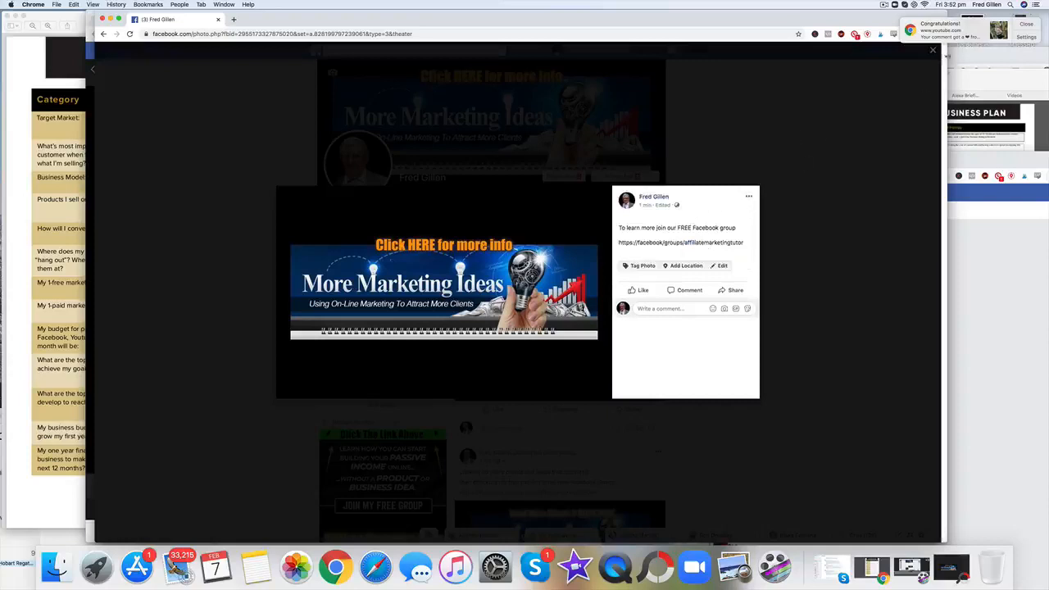
click(933, 50)
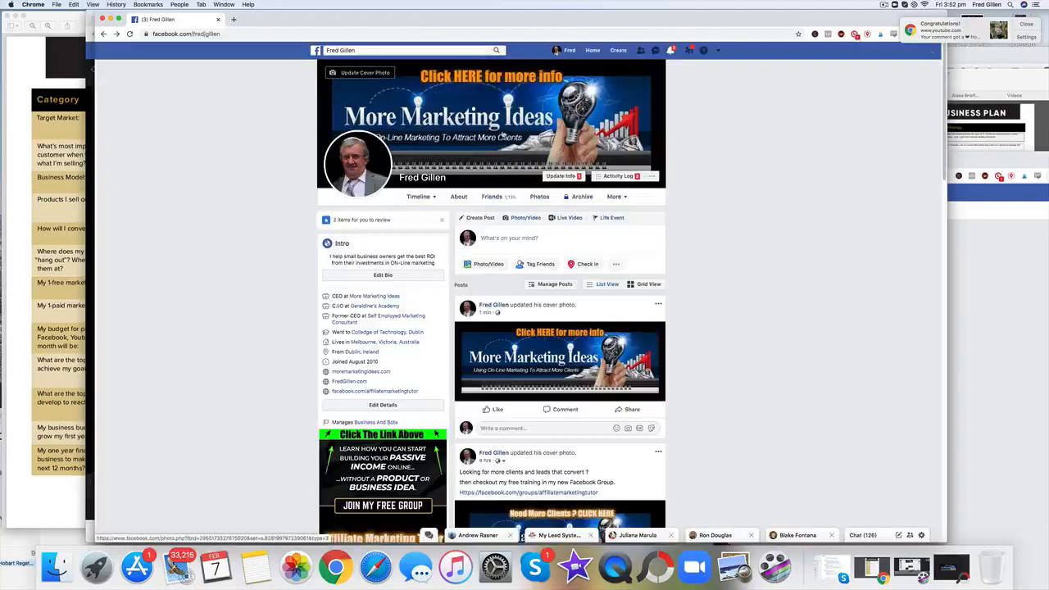
click(515, 137)
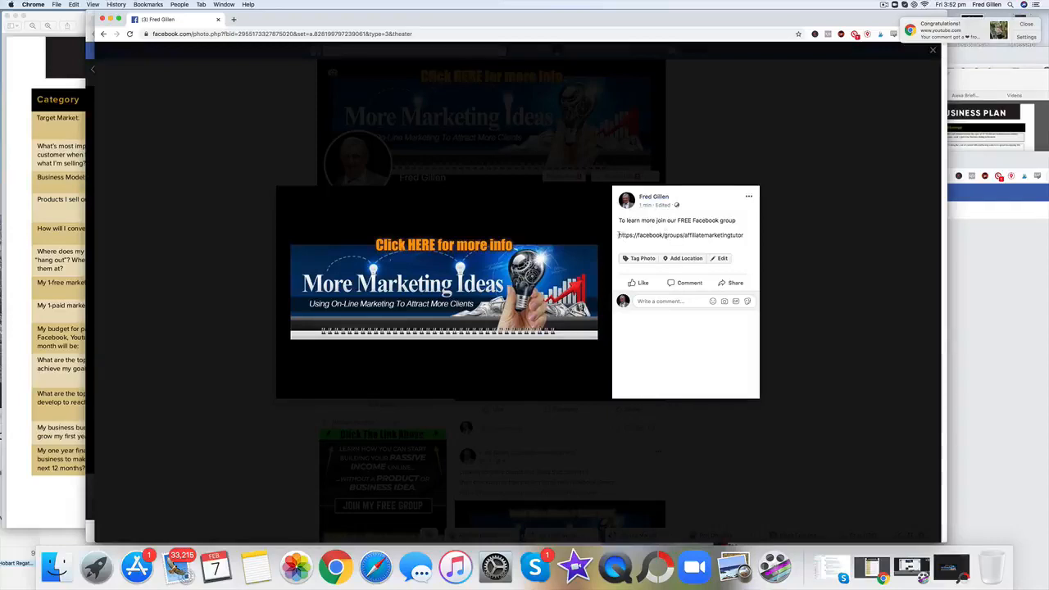
drag(618, 236, 747, 236)
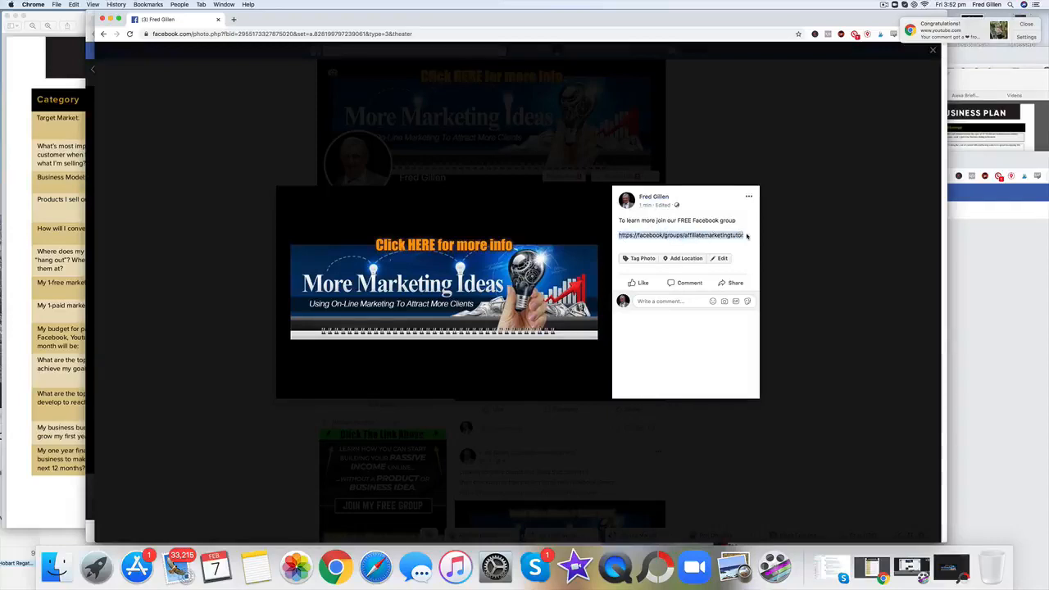
click(653, 236)
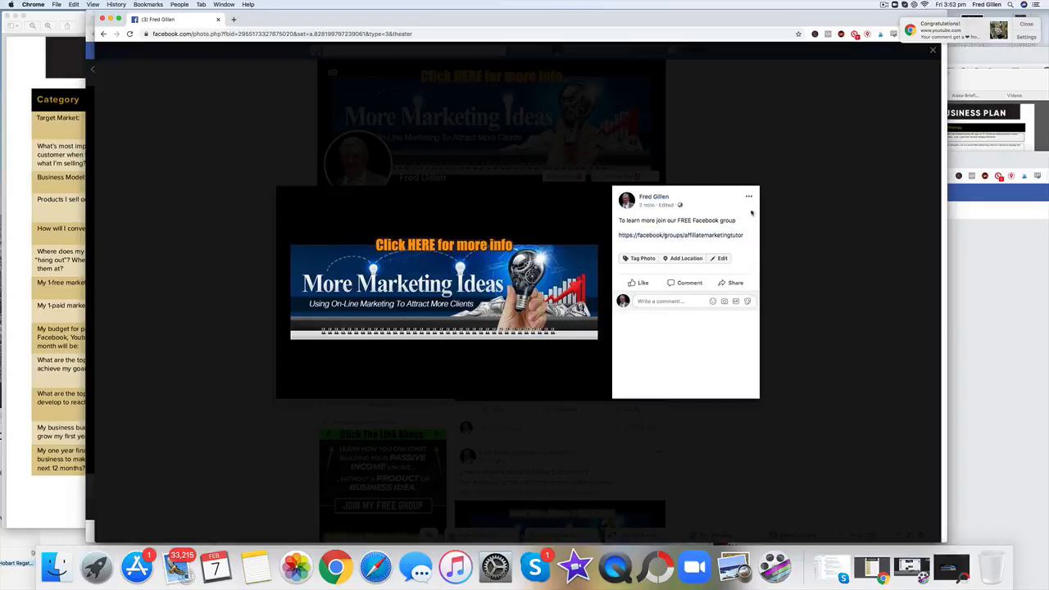
click(720, 259)
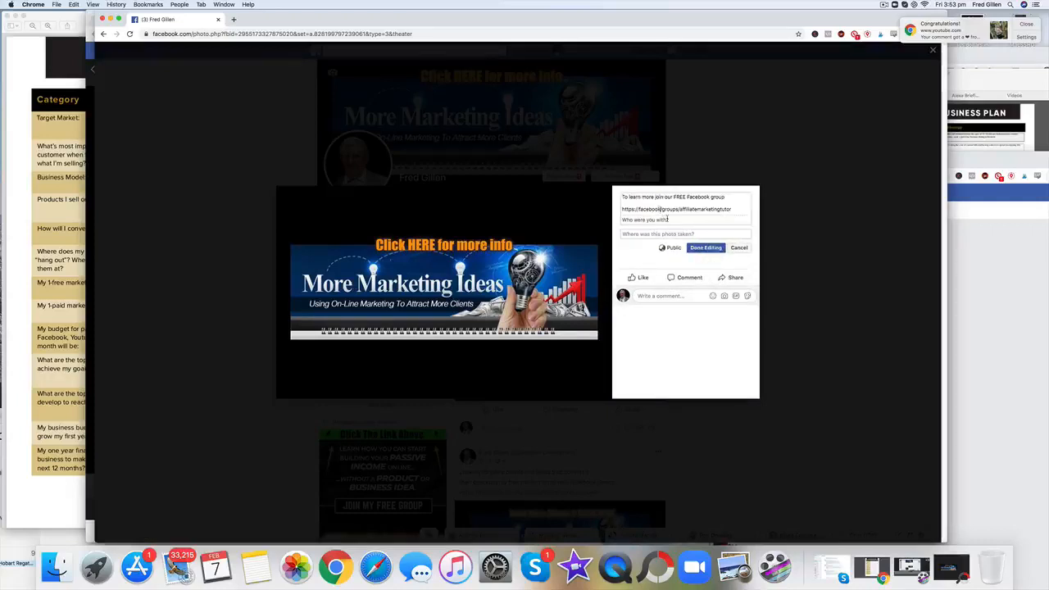
text(.com)
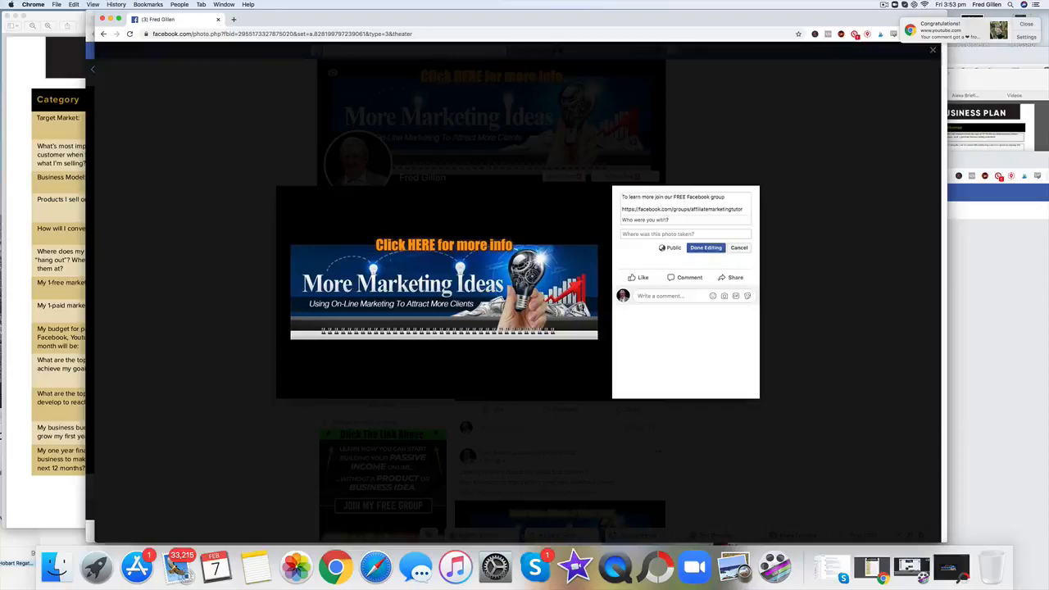
click(706, 248)
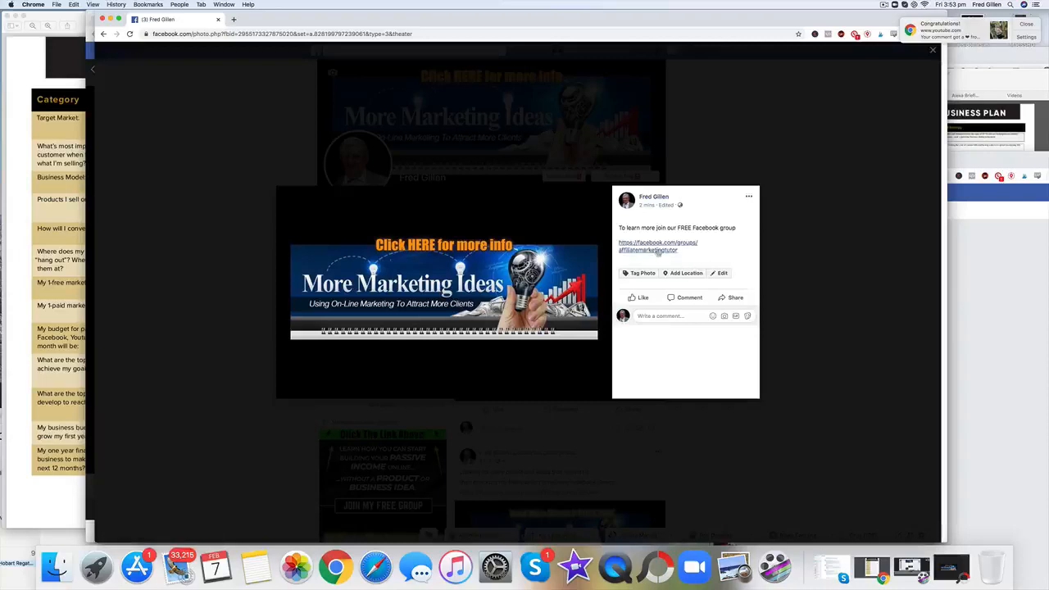
click(658, 251)
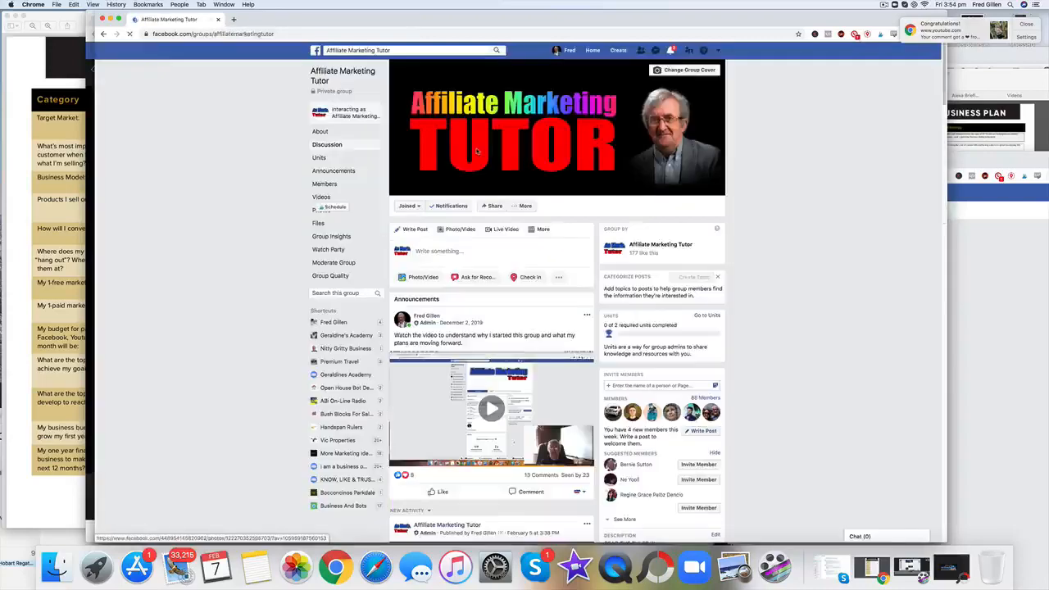